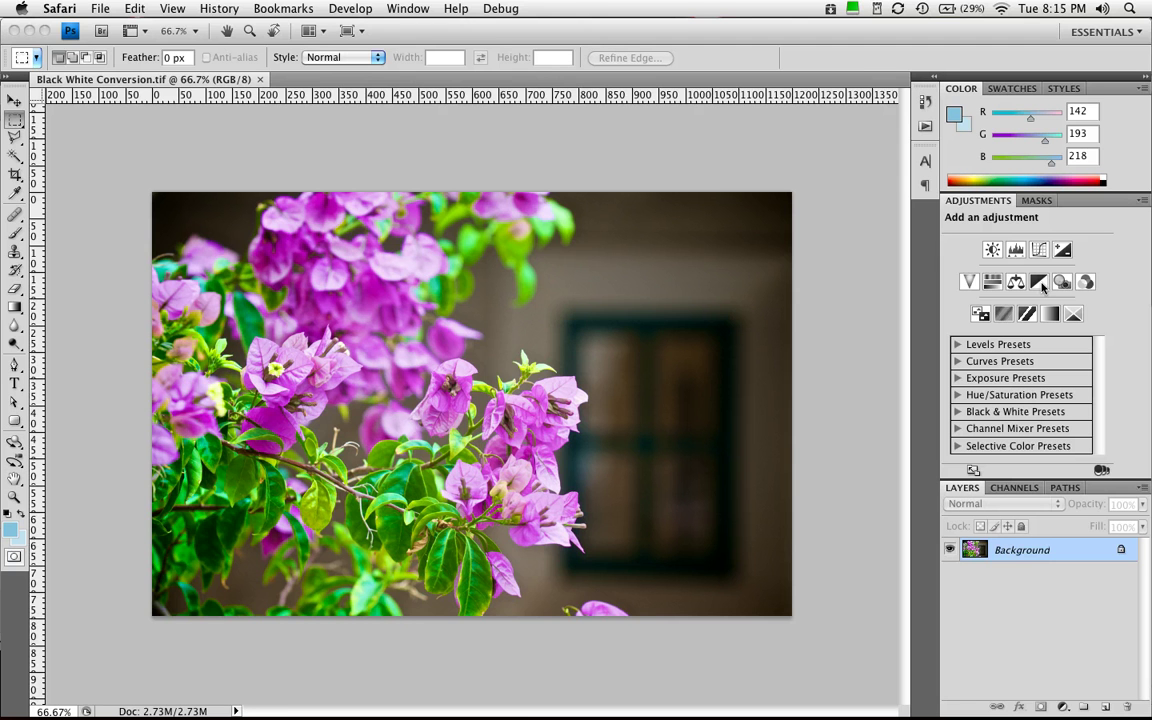
Add a Black & White adjustment layer above the Background to turn the flower photo grayscale.
left_click(1039, 283)
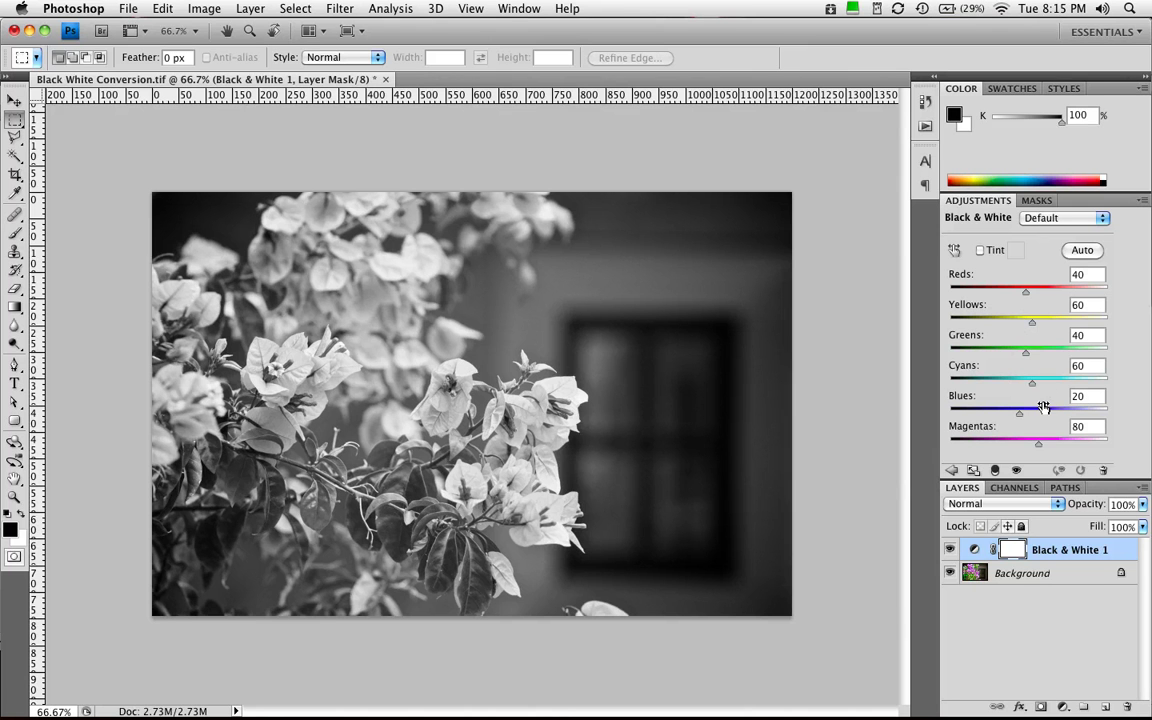
left_click(1104, 219)
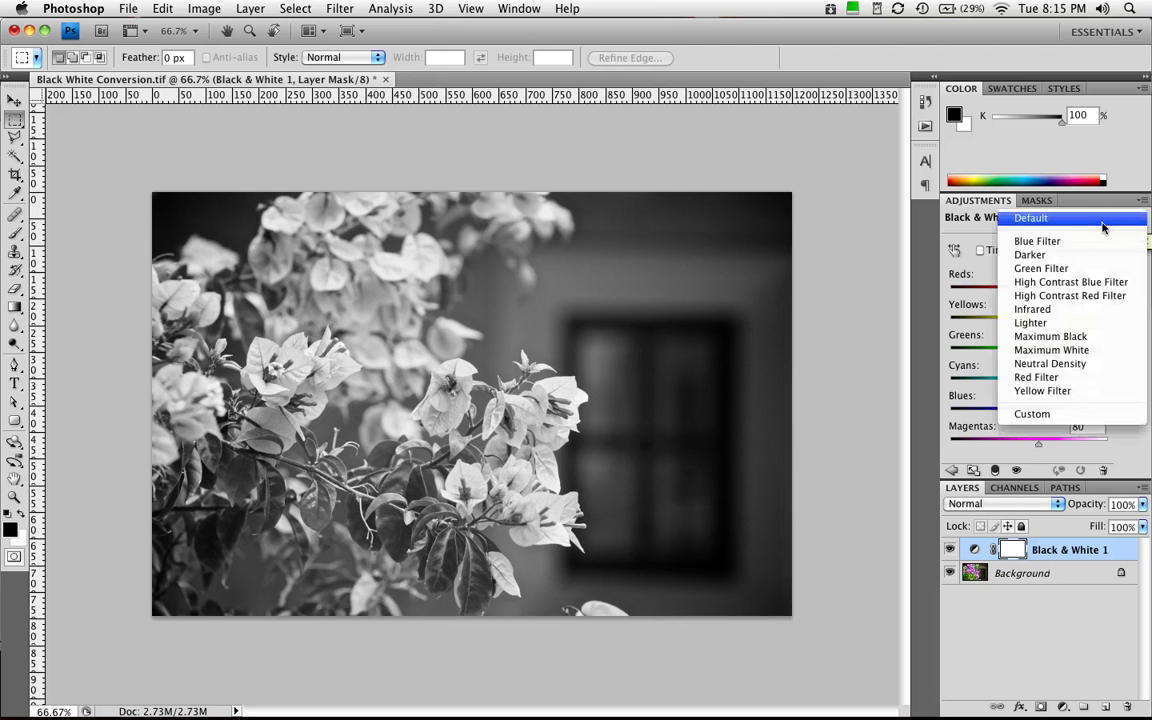
left_click(1099, 250)
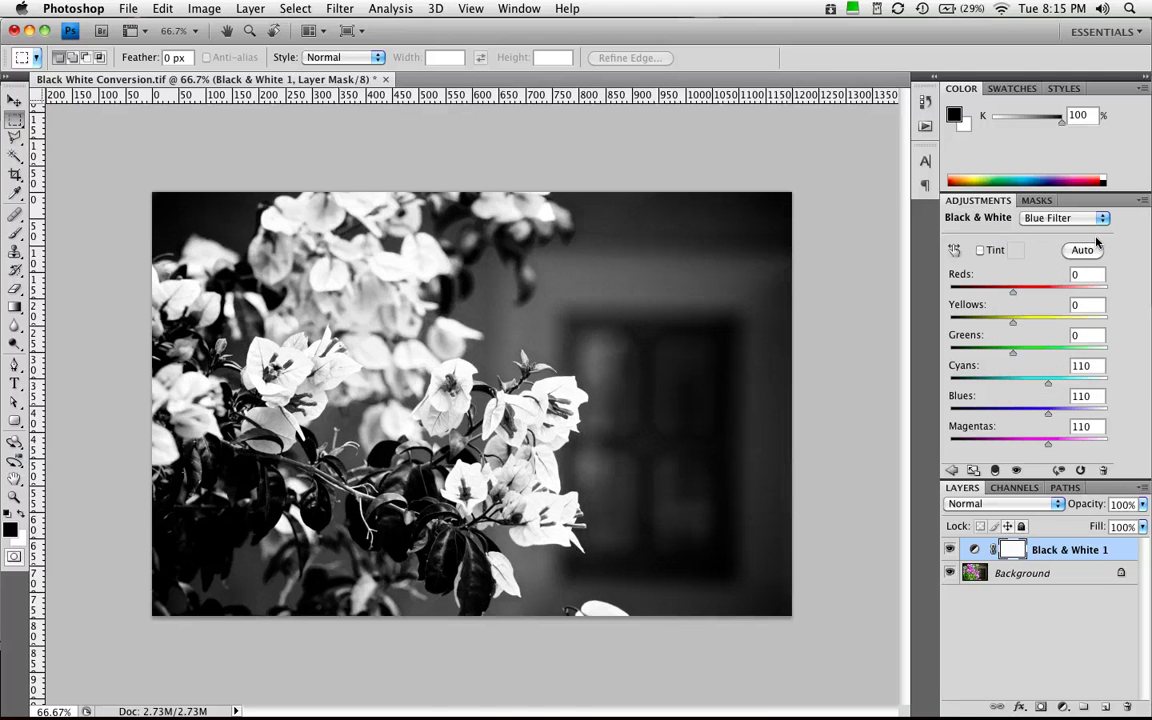
left_click(1099, 220)
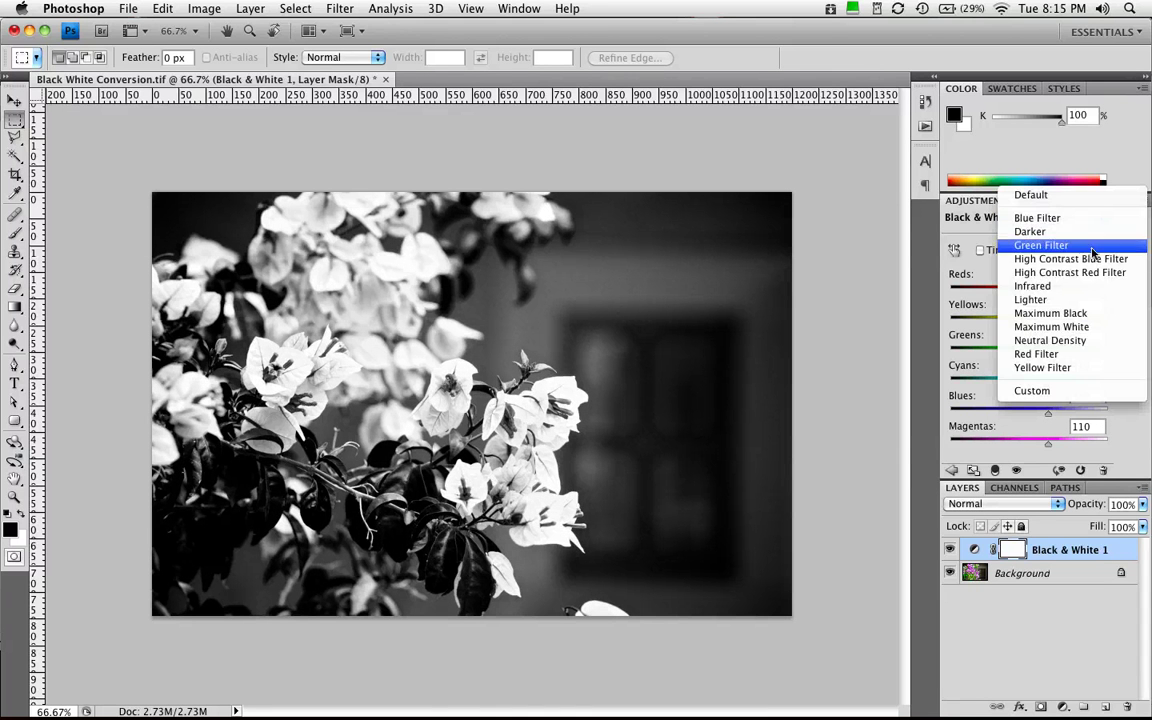
left_click(1084, 314)
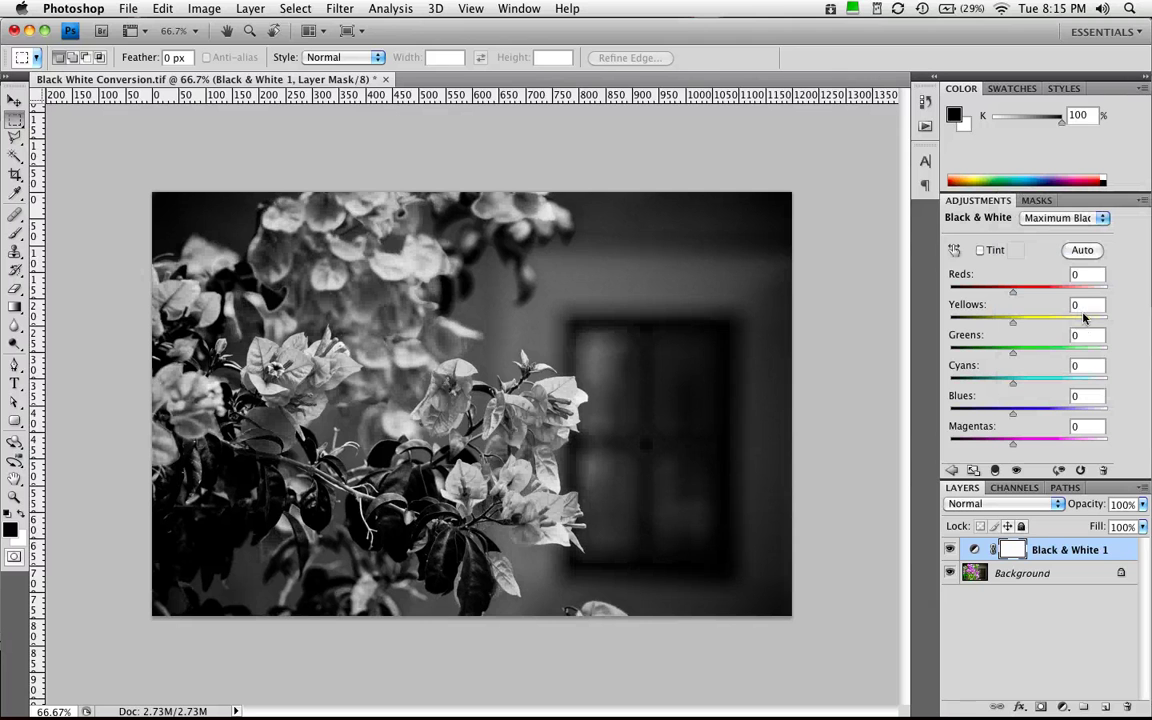
left_click(1097, 220)
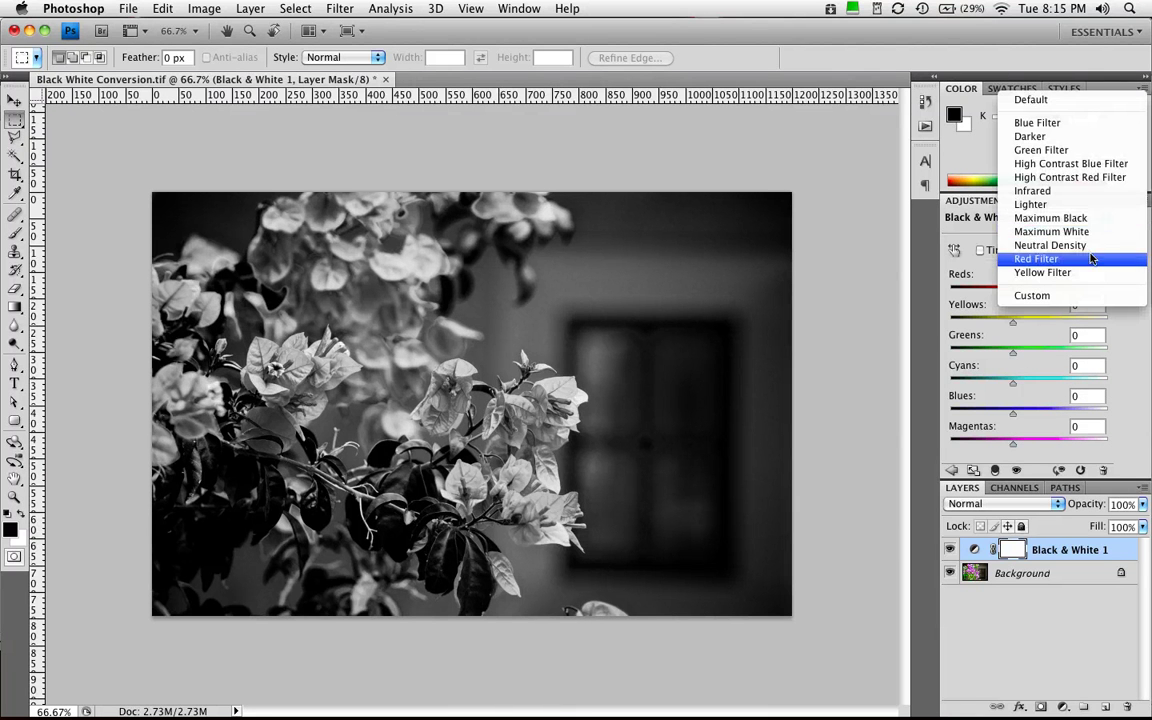
left_click(1092, 245)
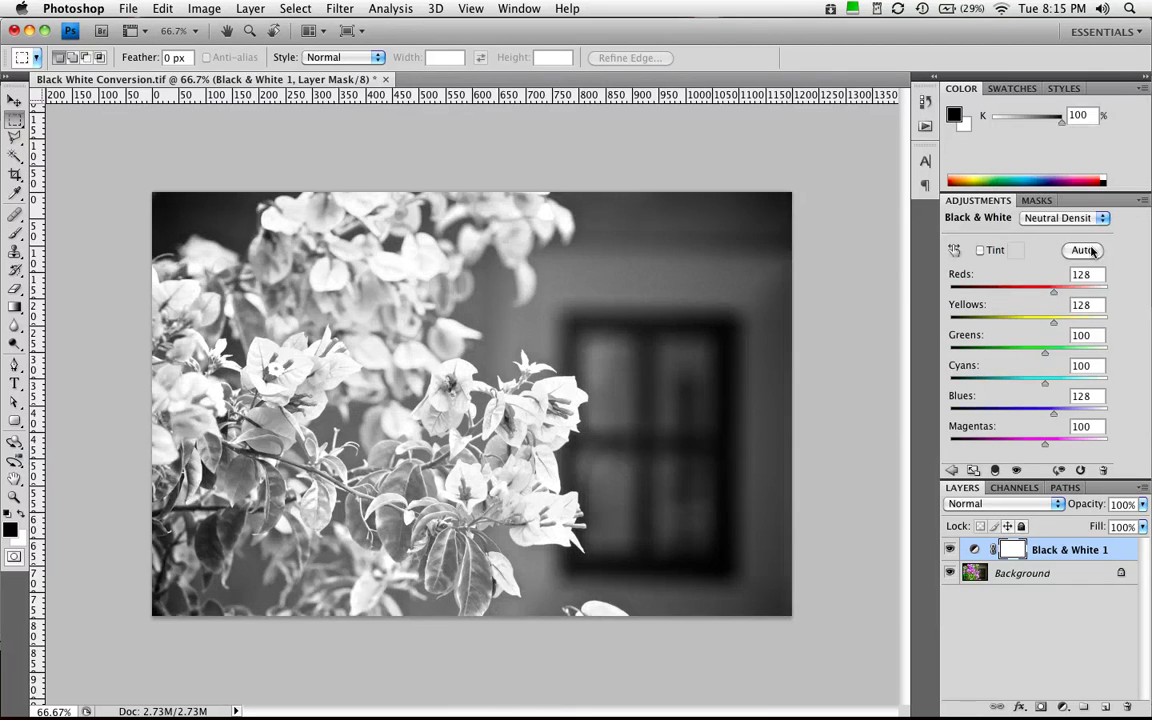
left_click(1090, 218)
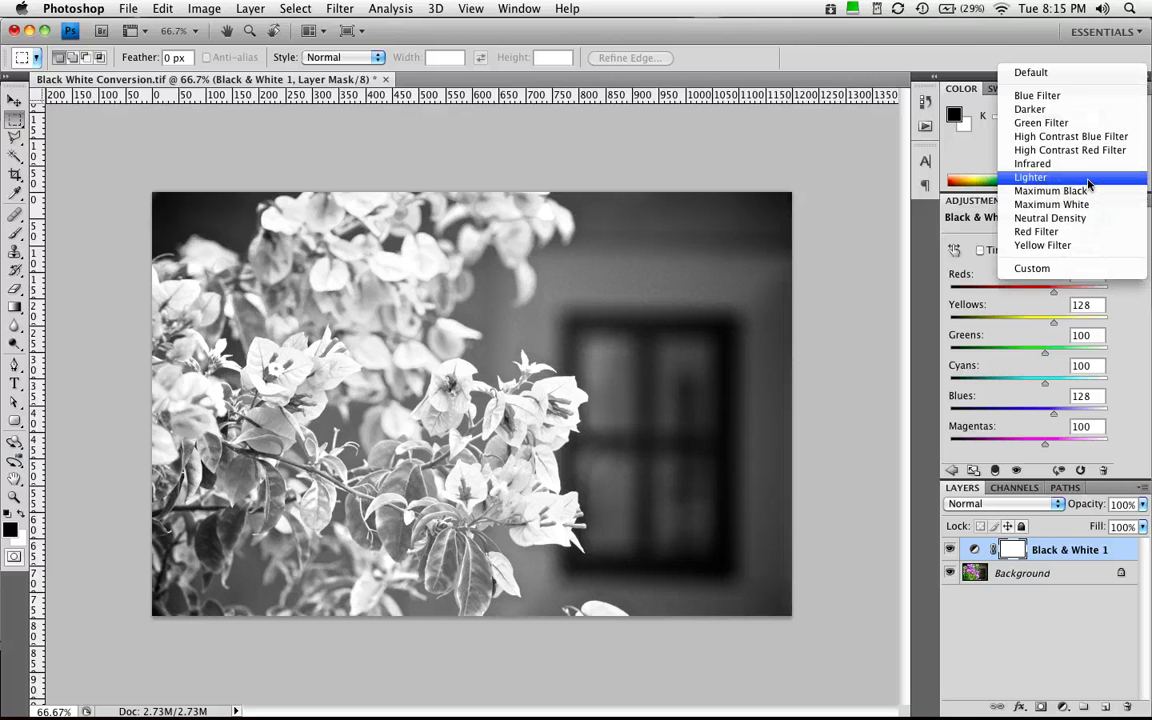
left_click(1075, 74)
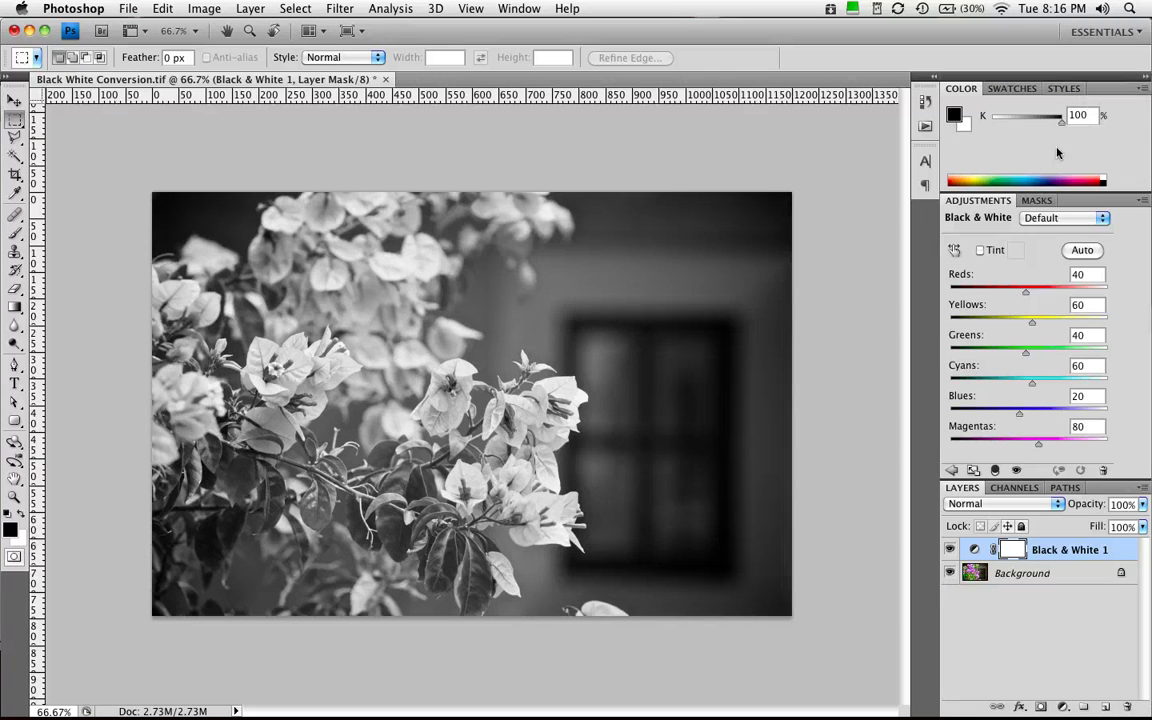
Darken the magenta flowers with the targeted adjustment tool, bringing Magentas to -3.
left_click(955, 252)
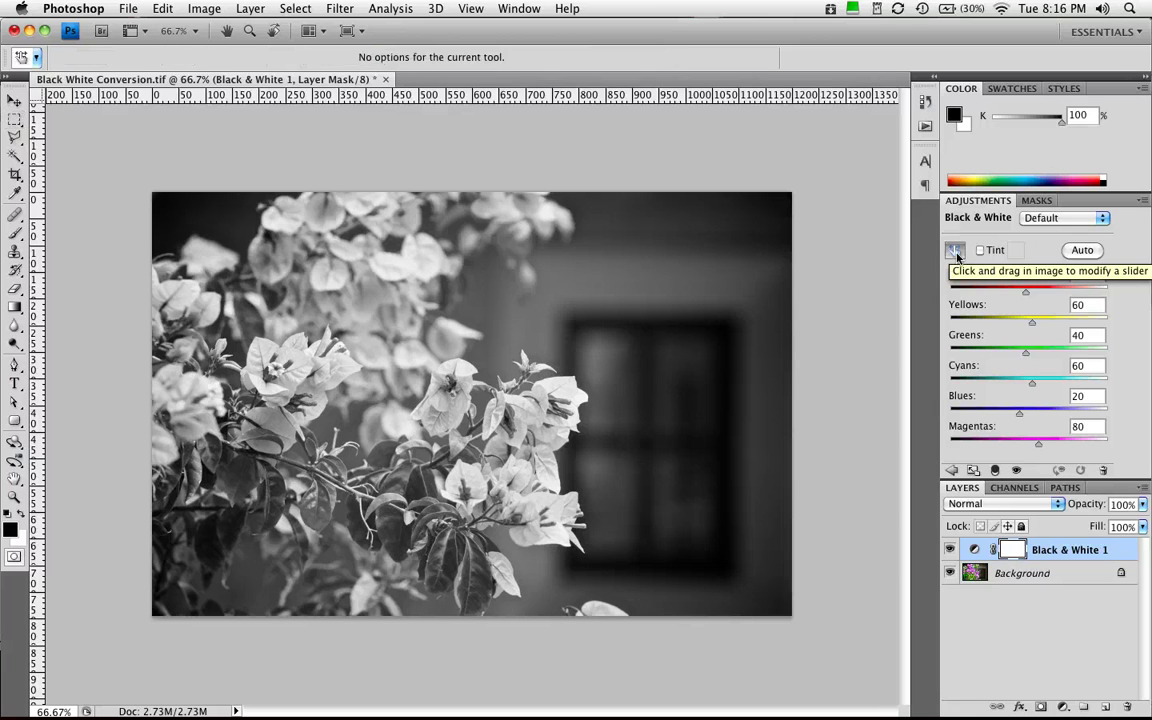
left_click(431, 260)
left_click_drag(431, 260, 386, 265)
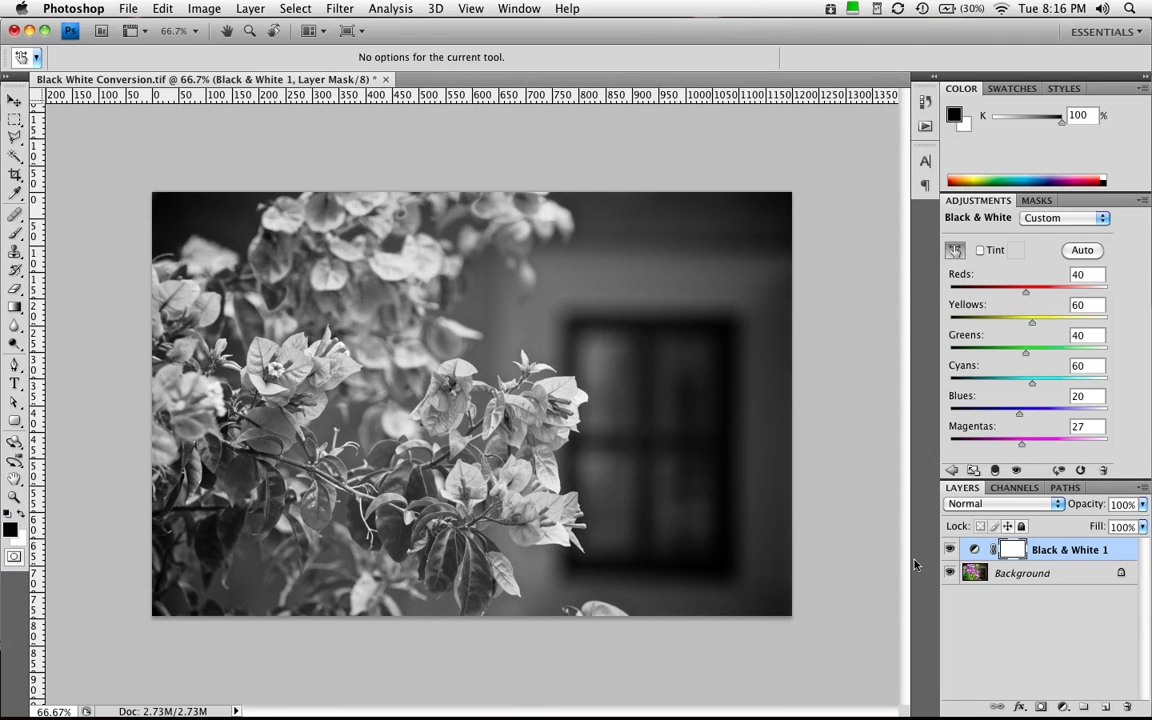
left_click(950, 549)
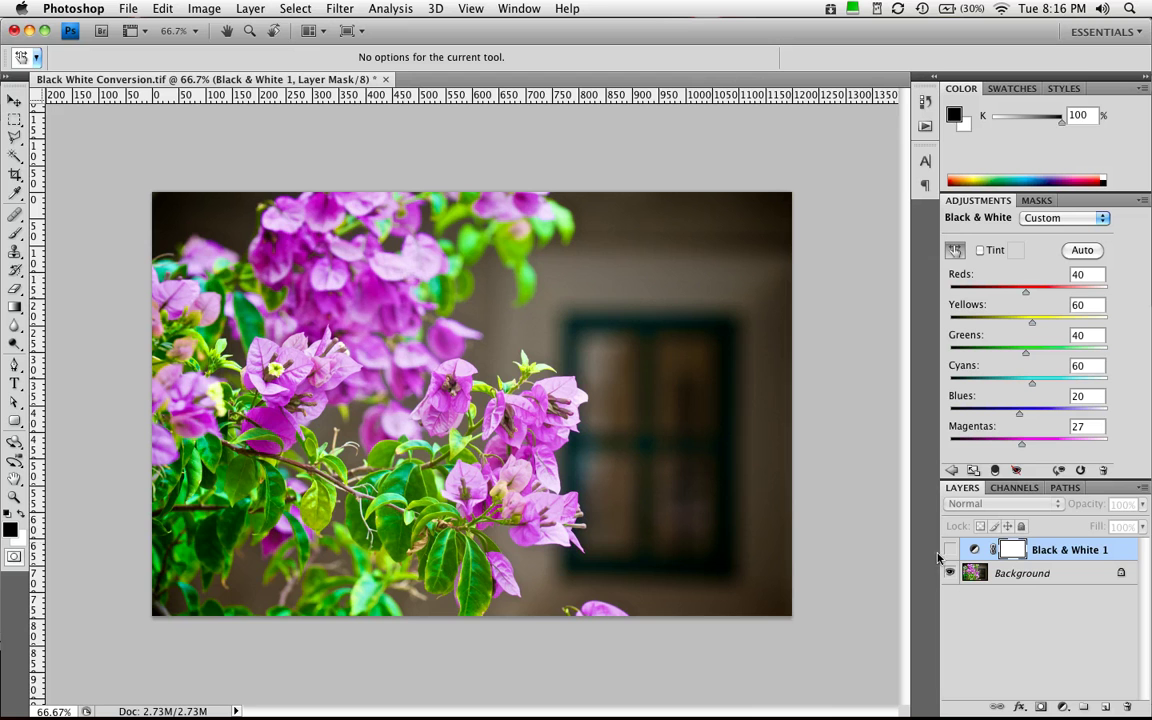
left_click(950, 549)
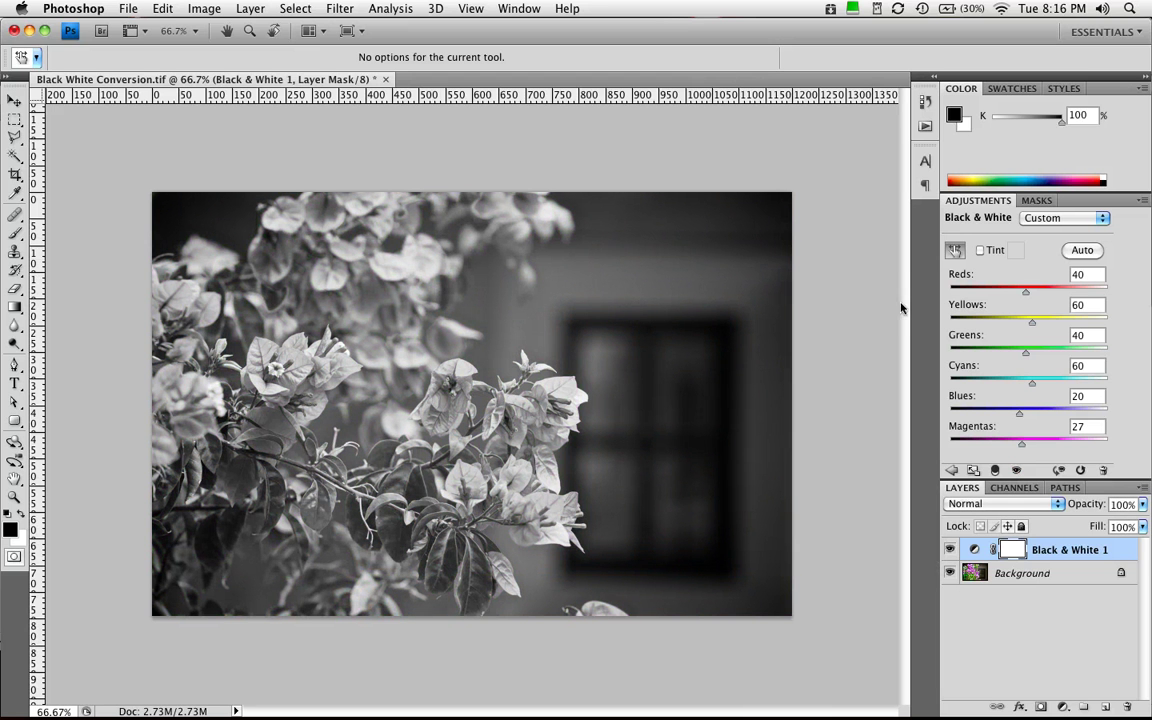
left_click_drag(386, 244, 402, 272)
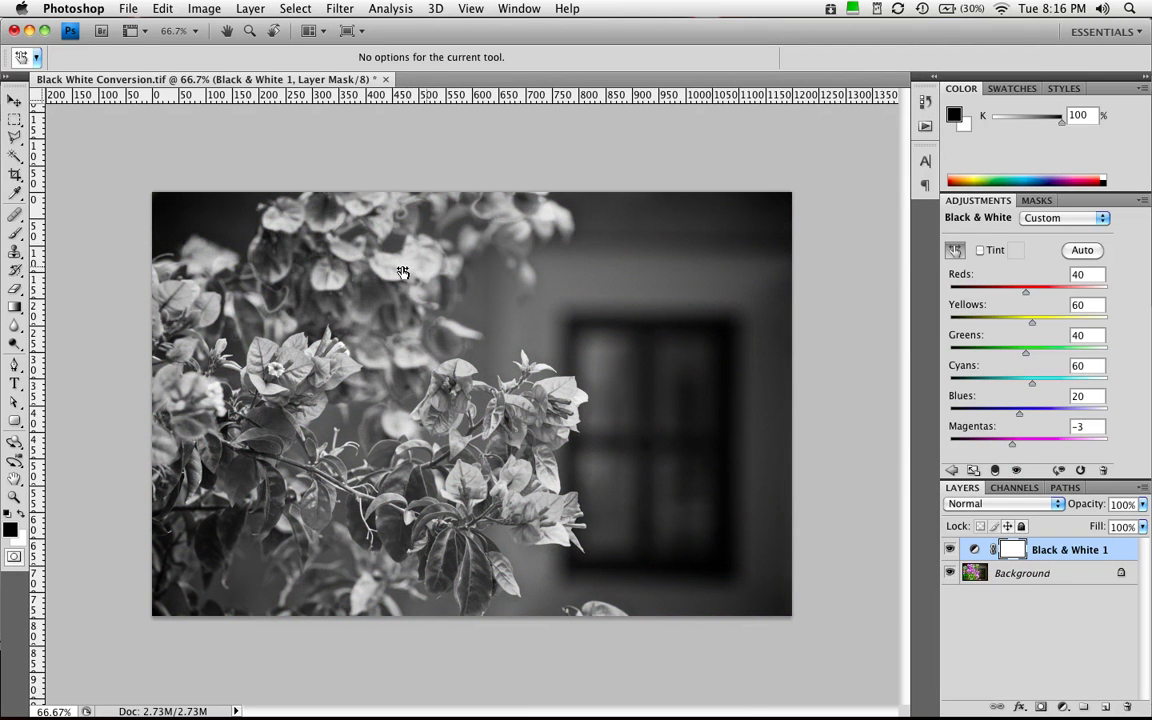
Set Greens to 19 on the leaves, and Cyans 84 and Reds 93 on the background.
left_click_drag(366, 471, 373, 471)
left_click_drag(398, 535, 373, 535)
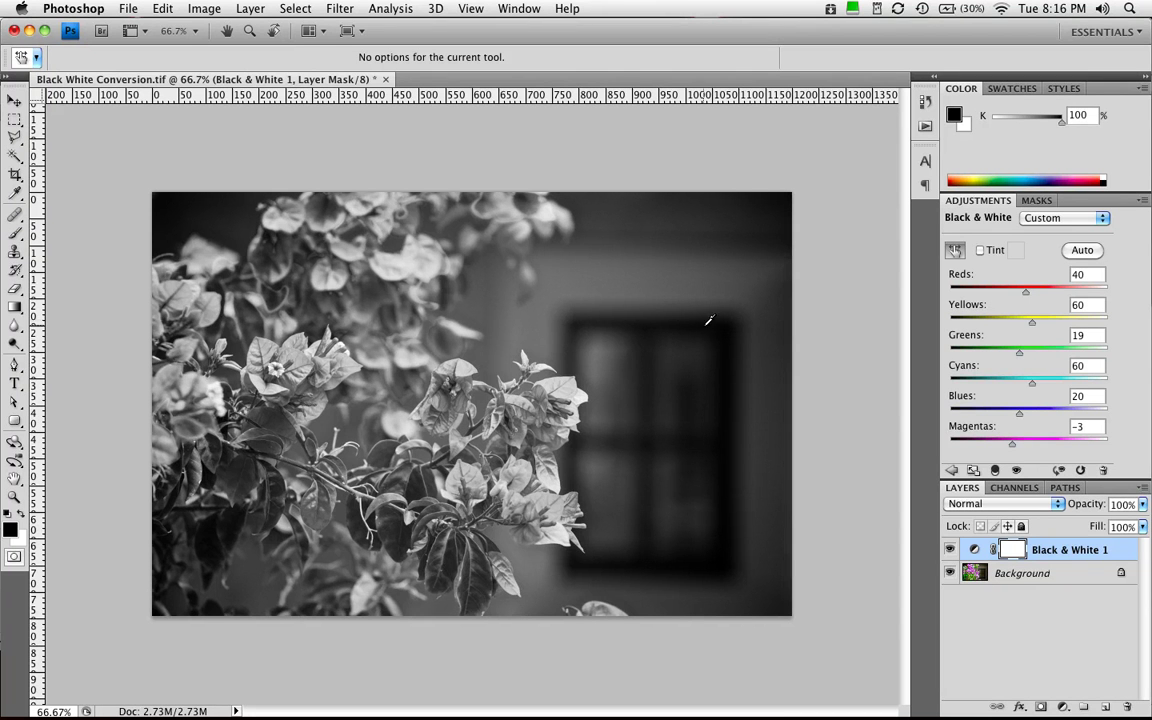
left_click_drag(722, 327, 743, 331)
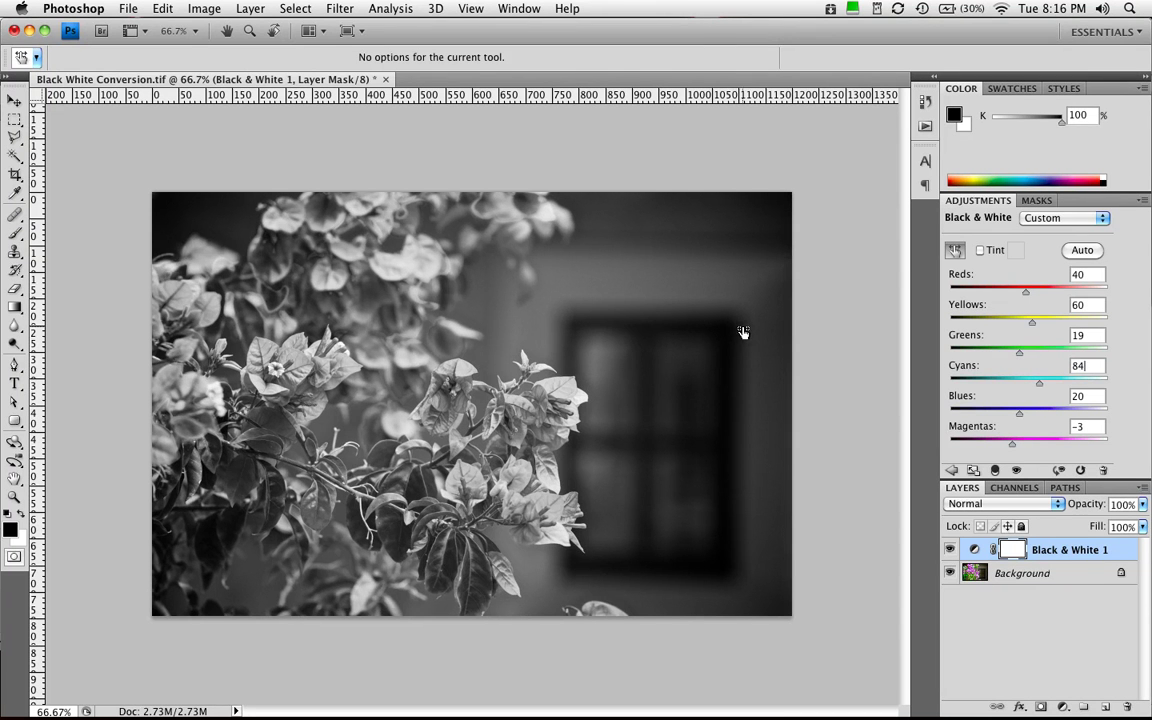
left_click_drag(674, 285, 711, 292)
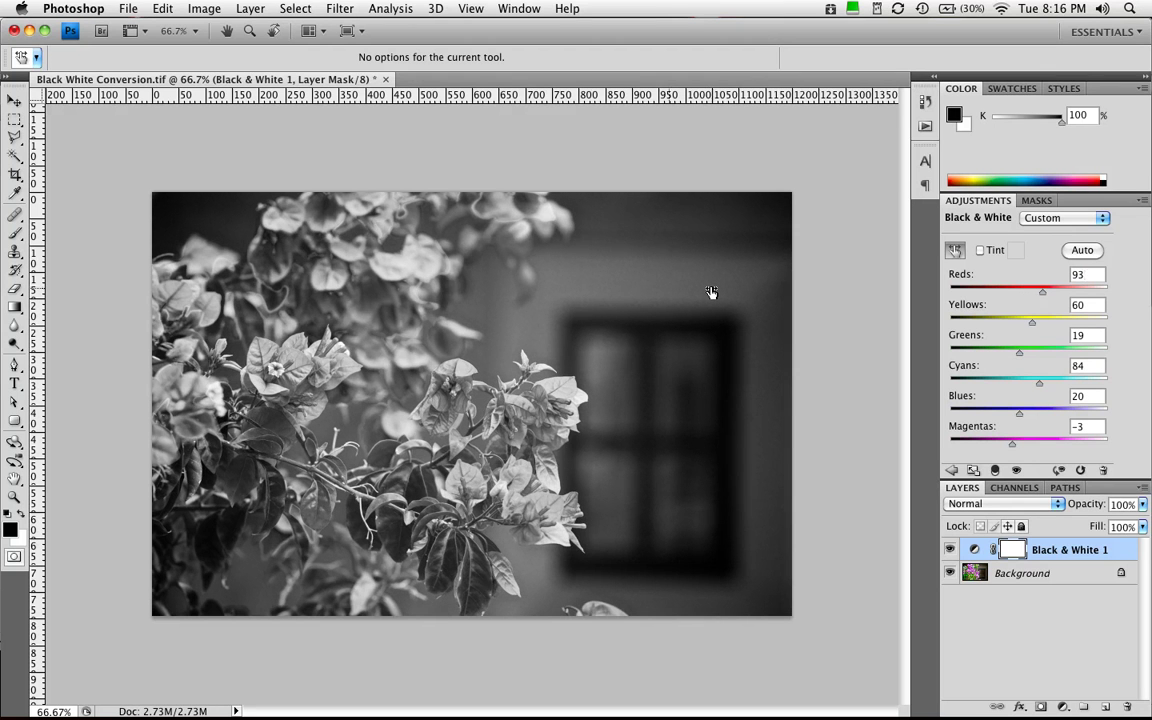
left_click(1104, 219)
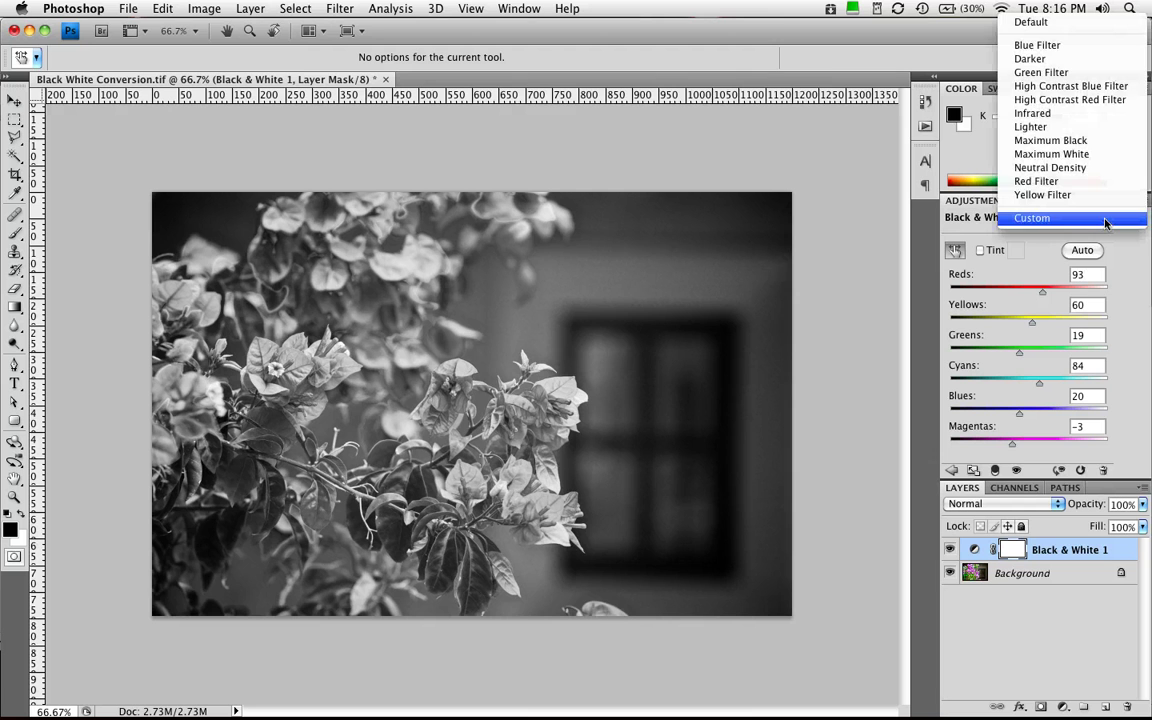
left_click(1139, 296)
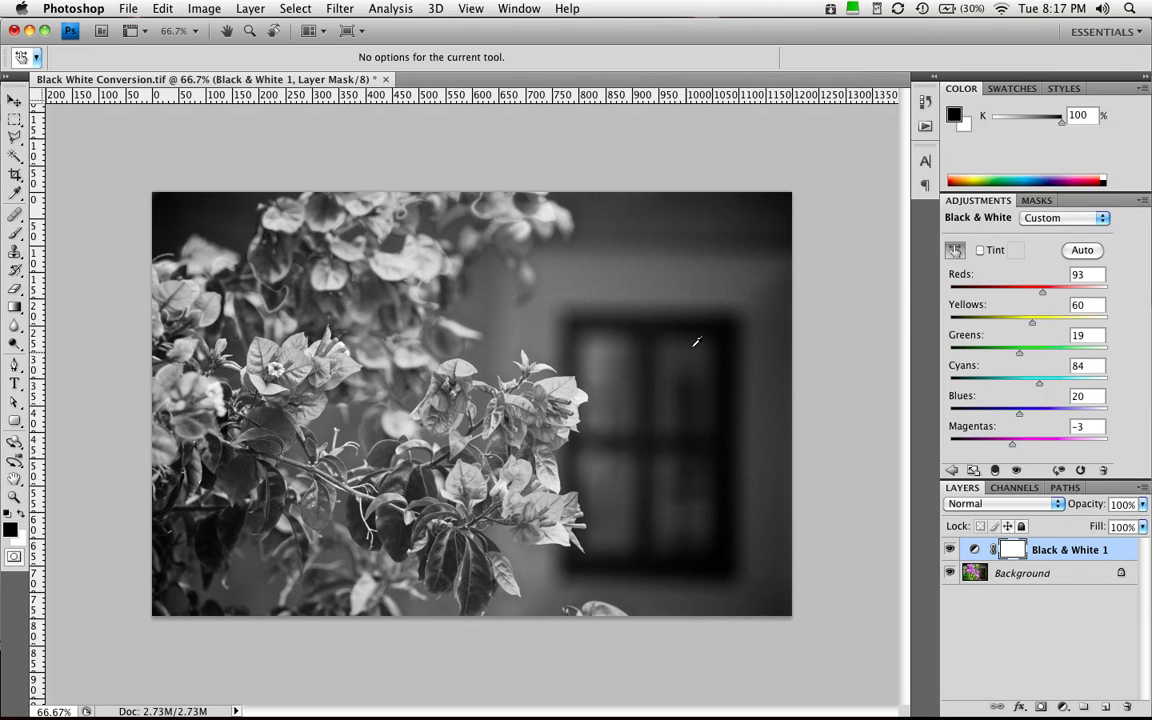
Enable Tint with a tan colour and hide the Black & White layer to view original colours.
left_click(980, 251)
left_click(1015, 251)
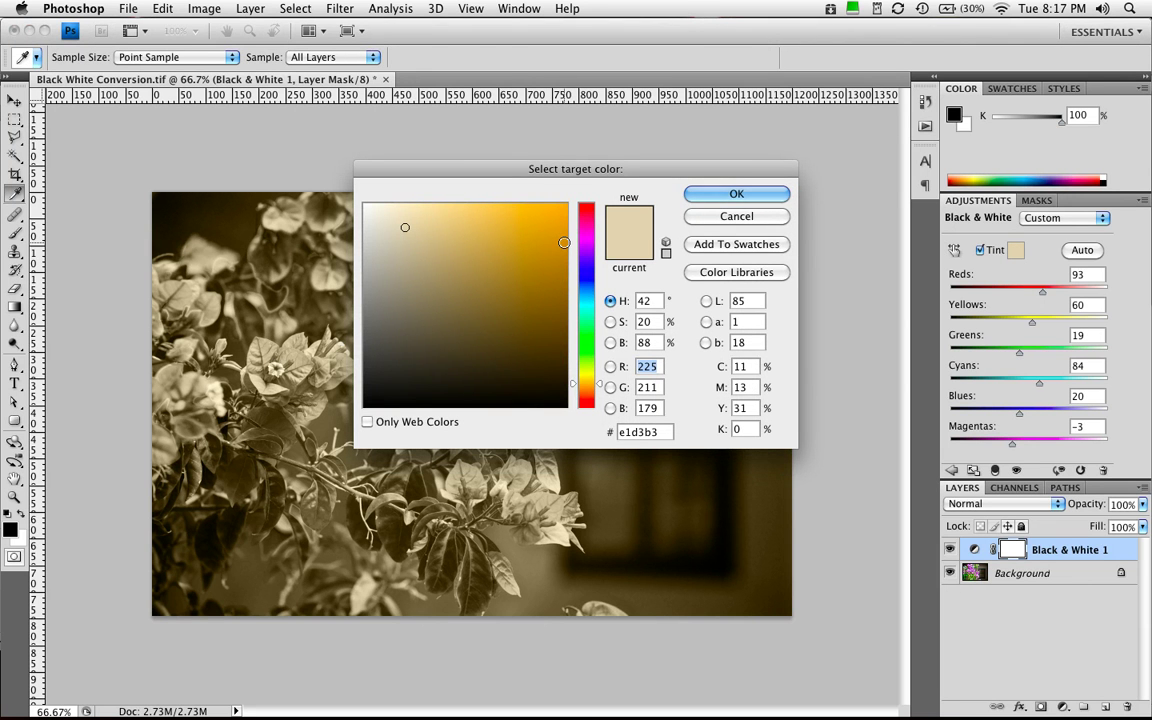
left_click(736, 193)
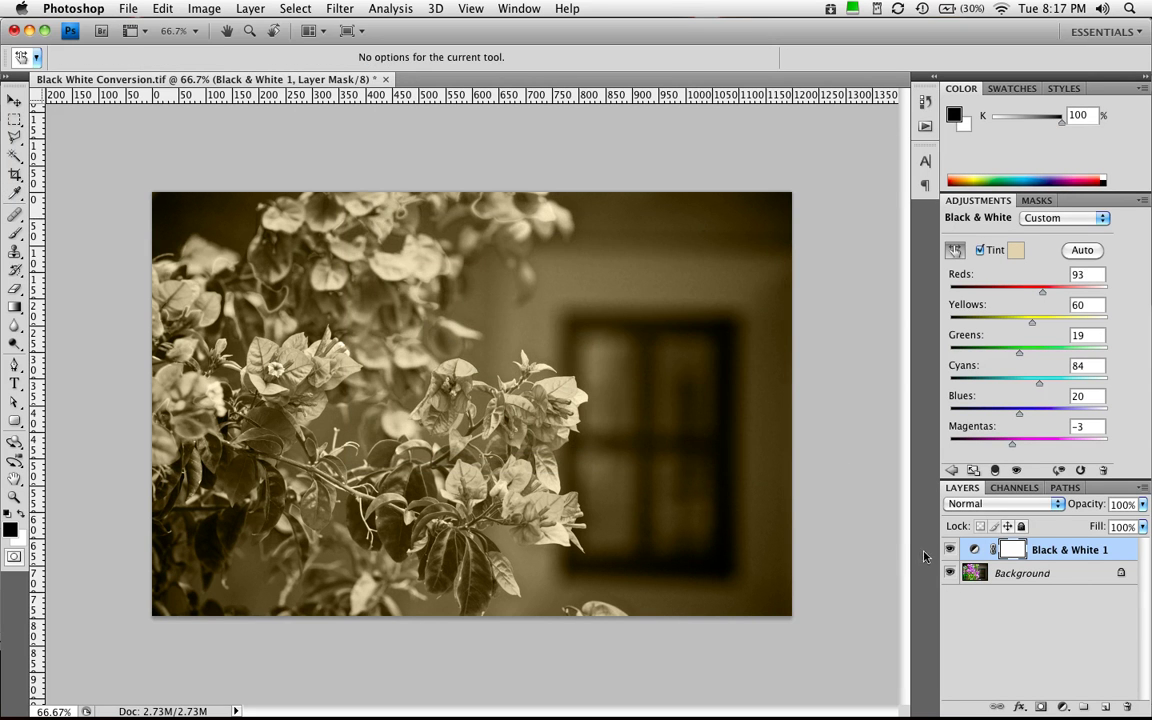
left_click(950, 549)
left_click(1015, 250)
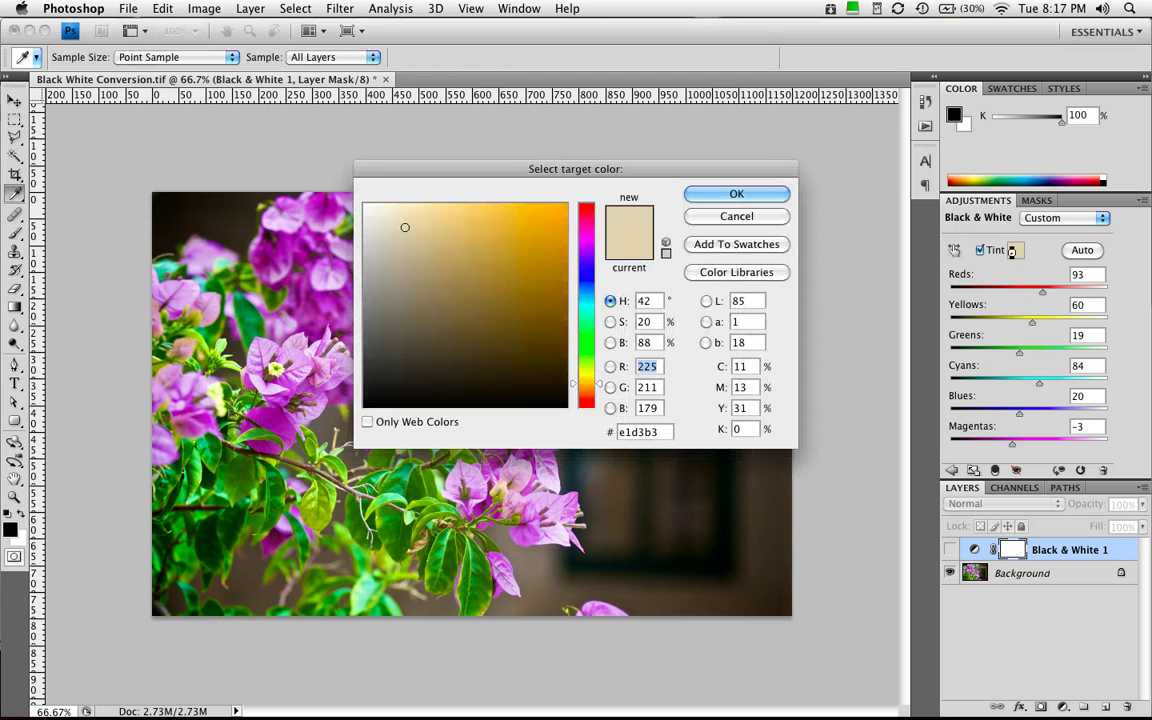
left_click(279, 413)
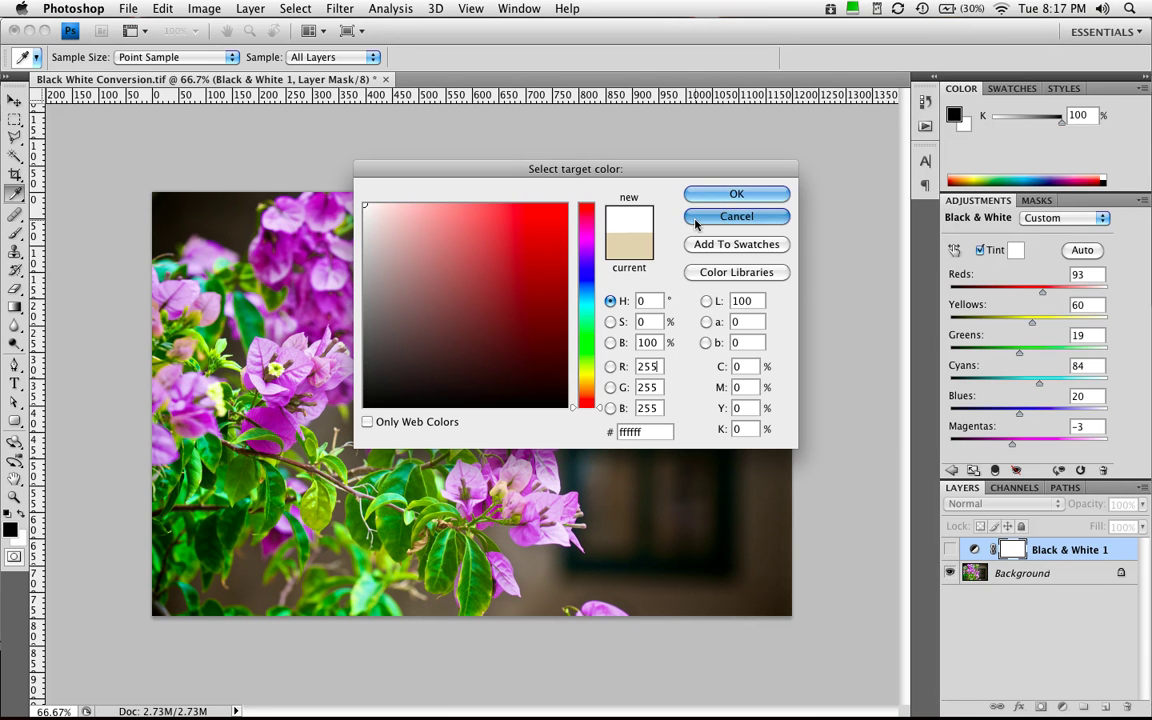
left_click(736, 216)
With Black & White 1 selected, sample a deep magenta tint #9d328f from the flowers.
left_click(1015, 577)
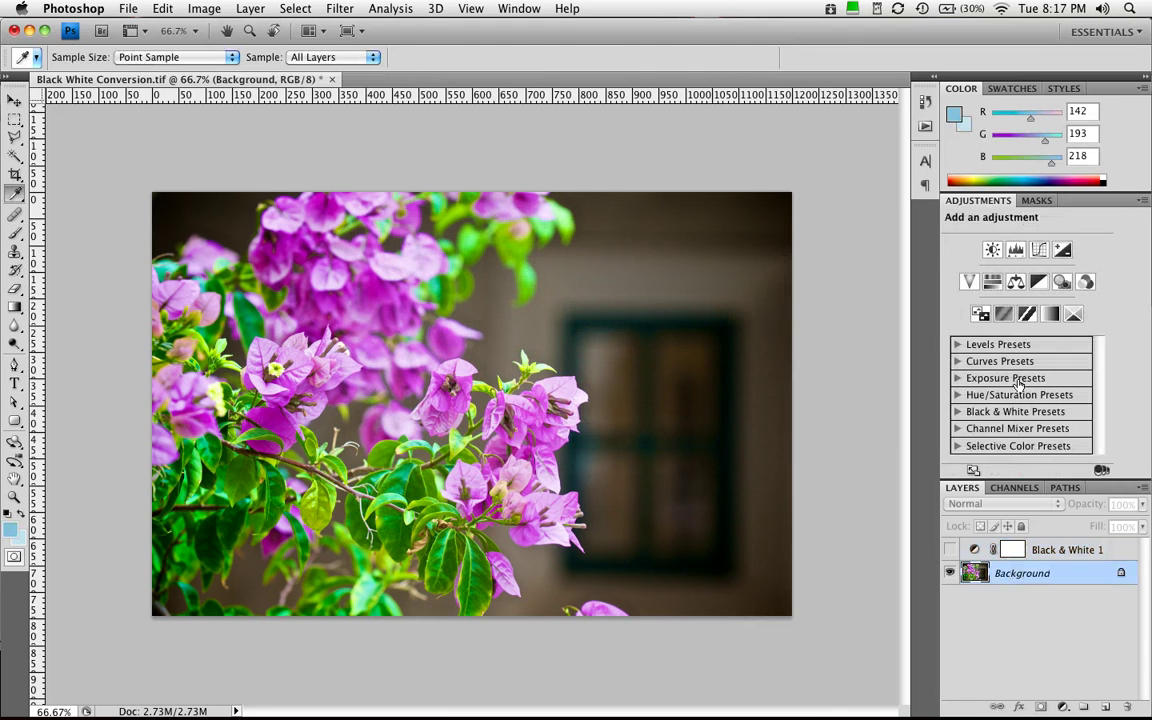
left_click(1043, 553)
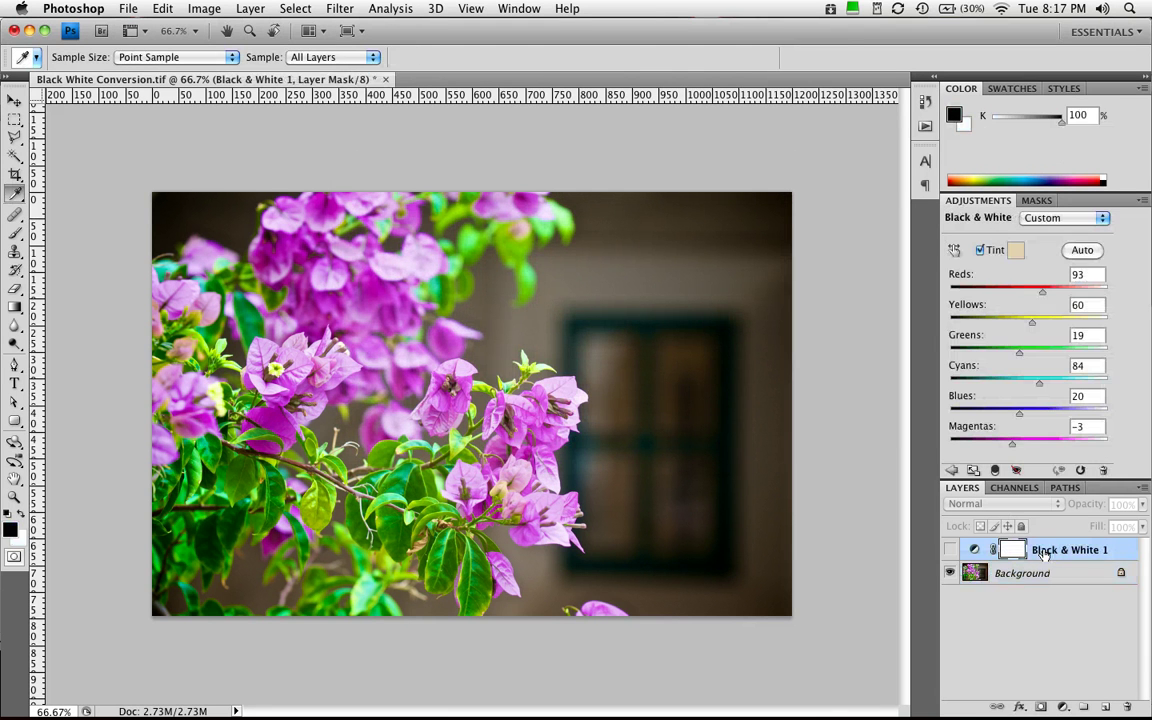
left_click(1015, 250)
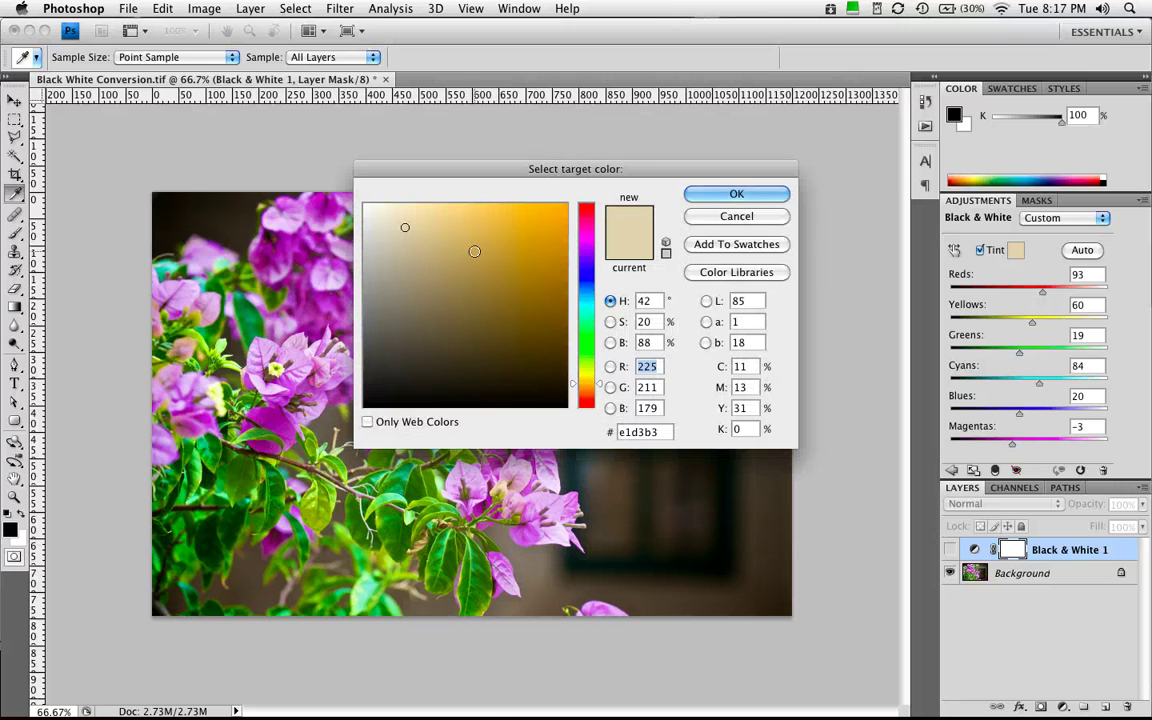
type("255")
key("Tab")
type("255")
key("Tab")
type("255")
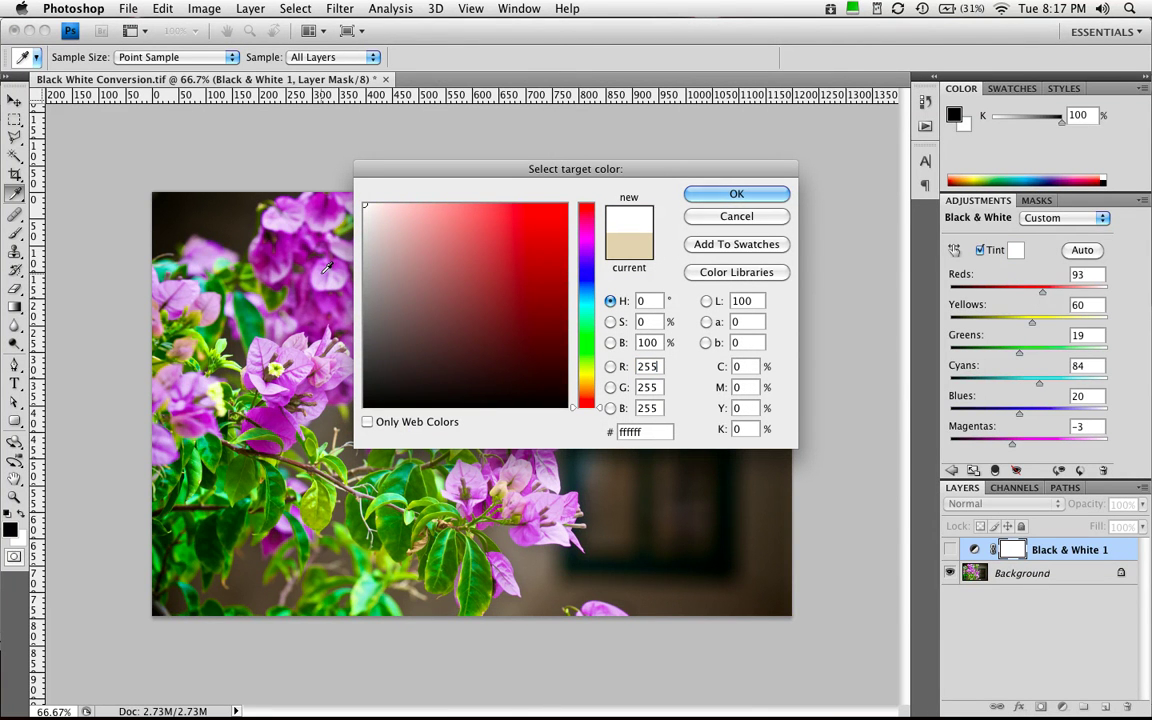
left_click(325, 268)
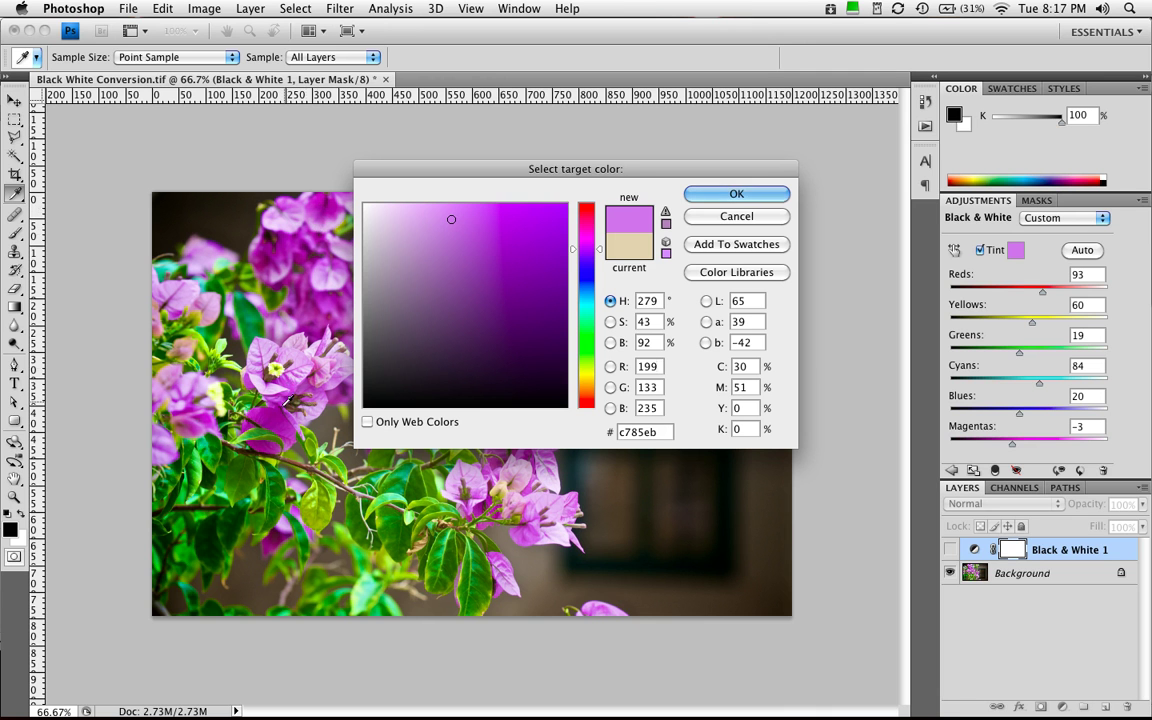
left_click(270, 411)
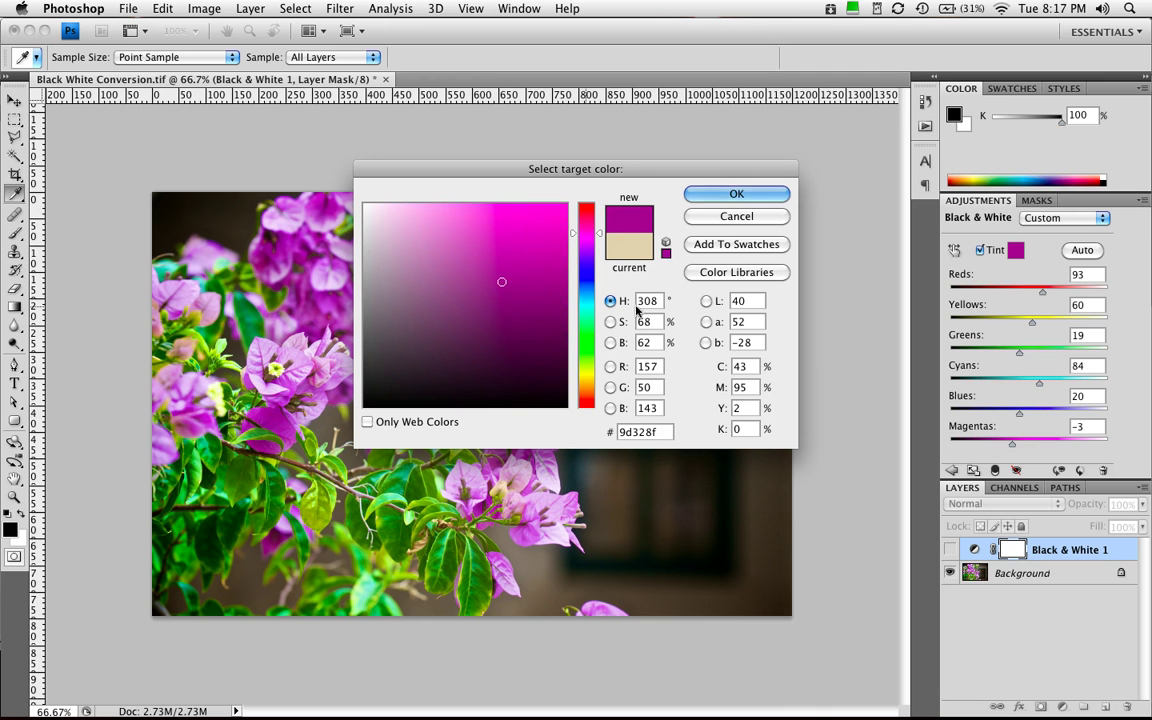
Apply the magenta tint, show the Black & White layer, and lighten the tint to pale pink.
left_click(736, 196)
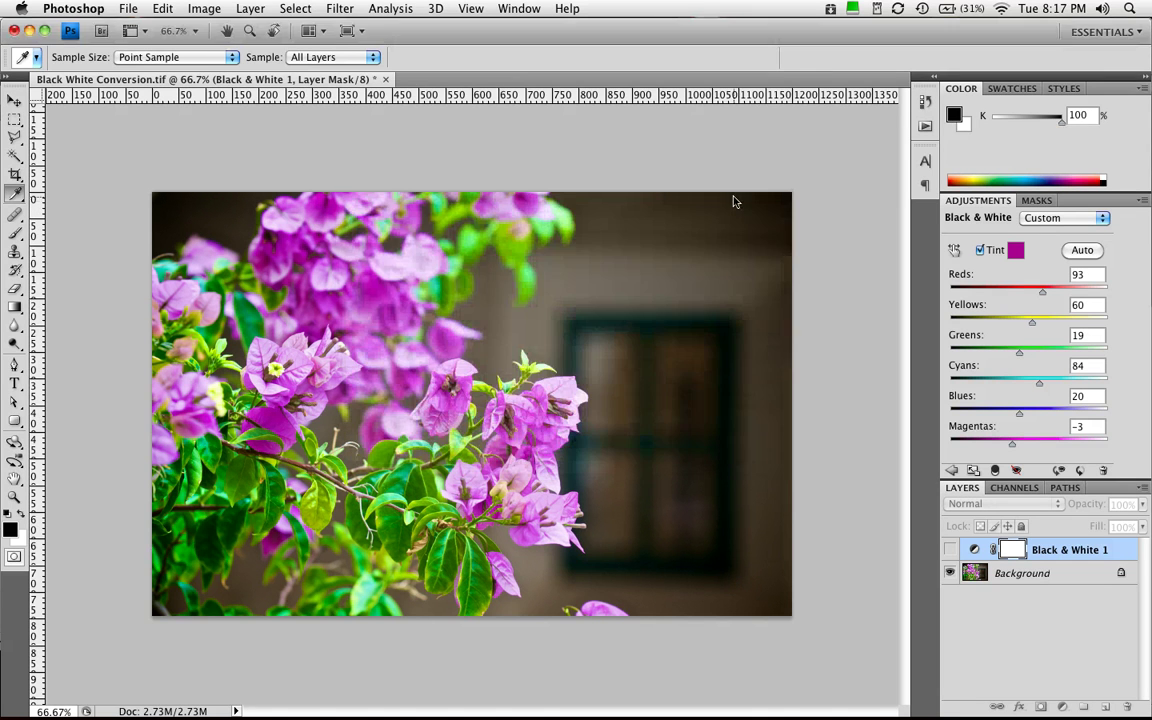
left_click(950, 549)
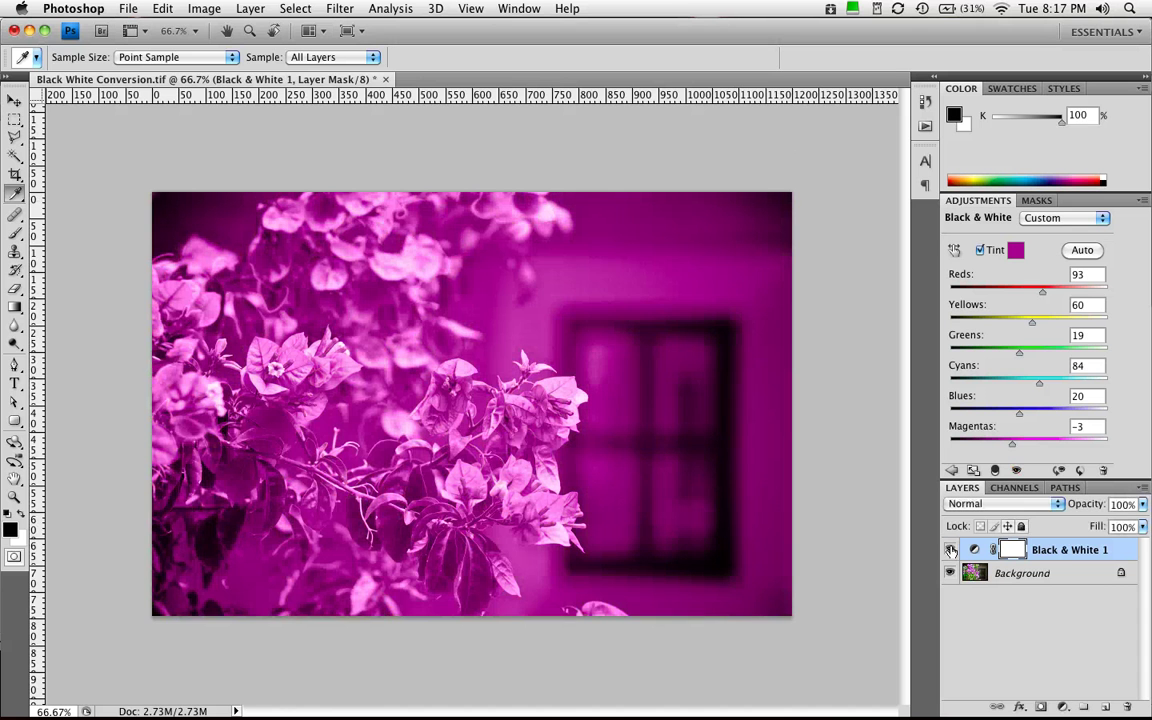
left_click(1015, 250)
mouse_move(501, 249)
left_mouse_down()
mouse_move(483, 206)
mouse_move(422, 180)
mouse_move(424, 254)
mouse_move(408, 222)
left_mouse_up()
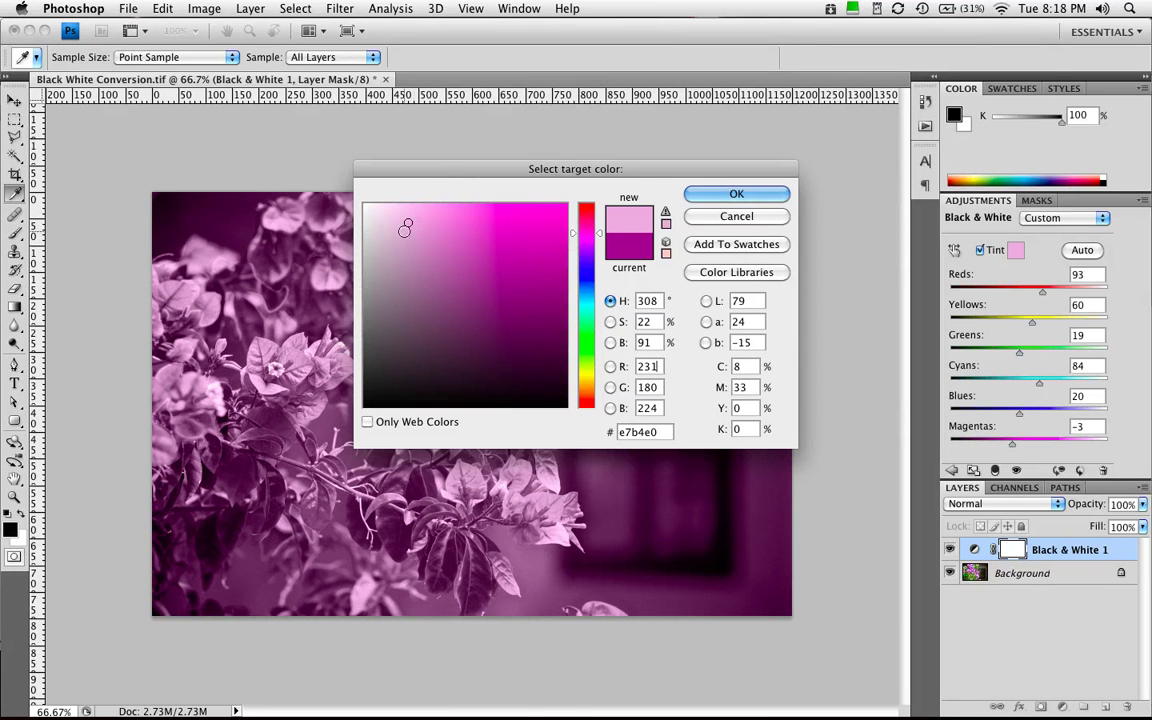
left_click(397, 240)
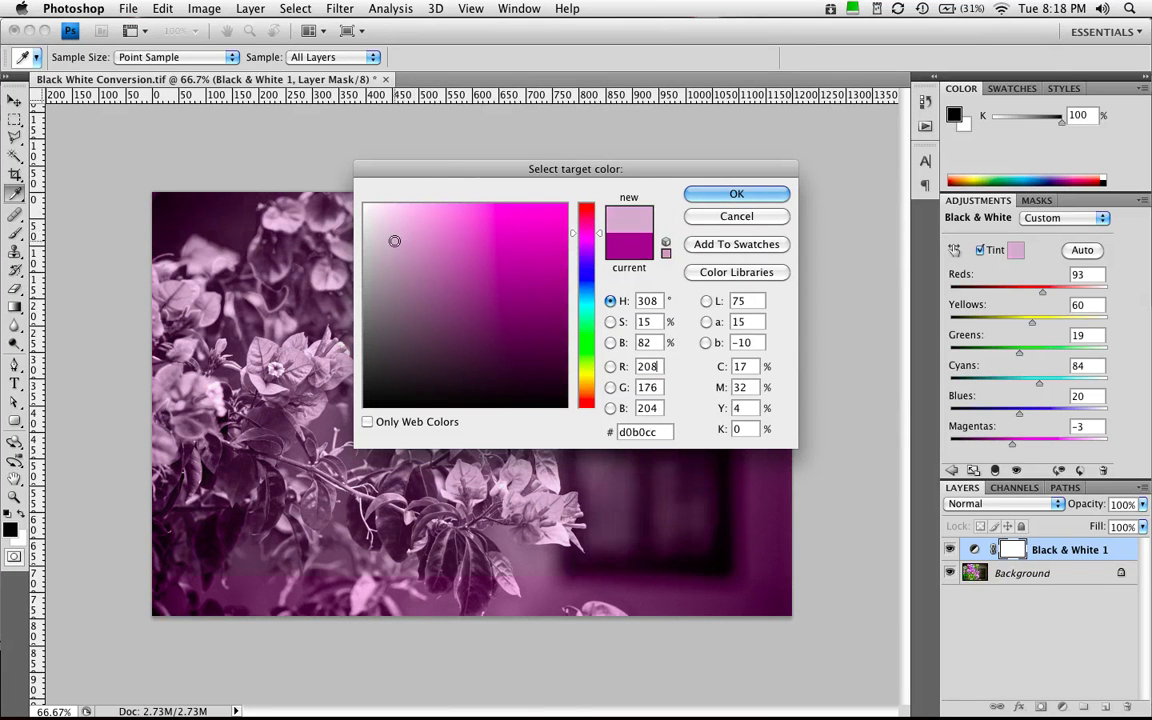
left_click(693, 194)
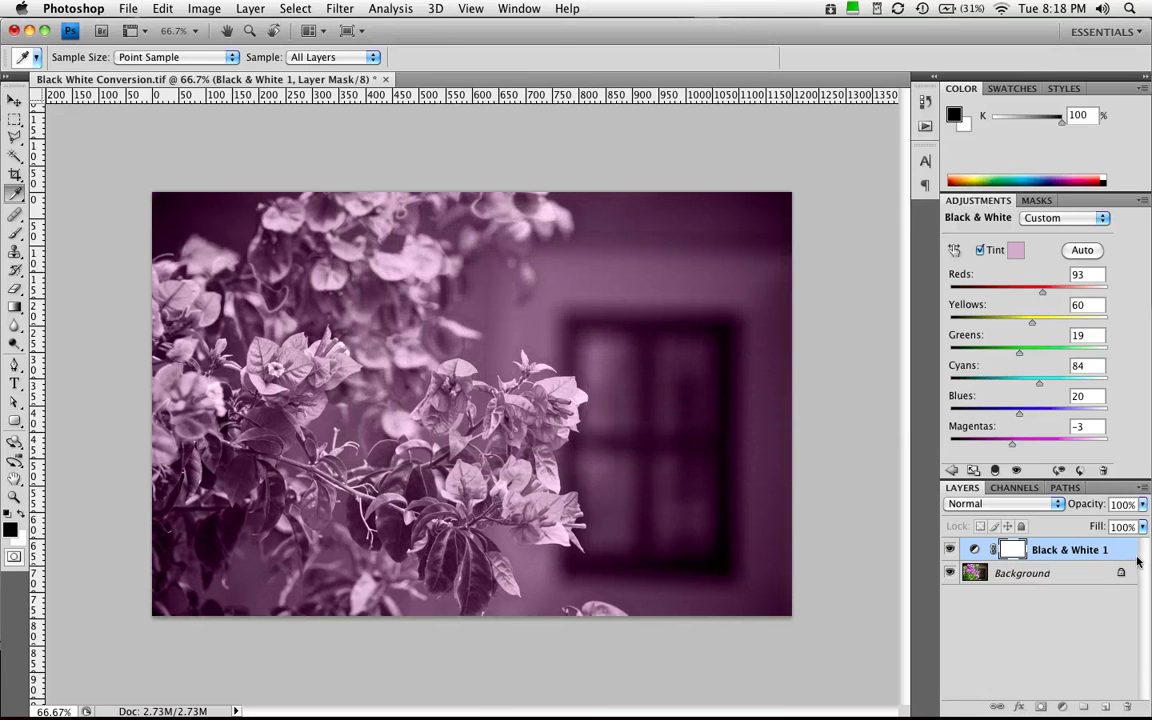
Refine the tint colour to a very pale pink, #f9e6f7.
left_click(1019, 254)
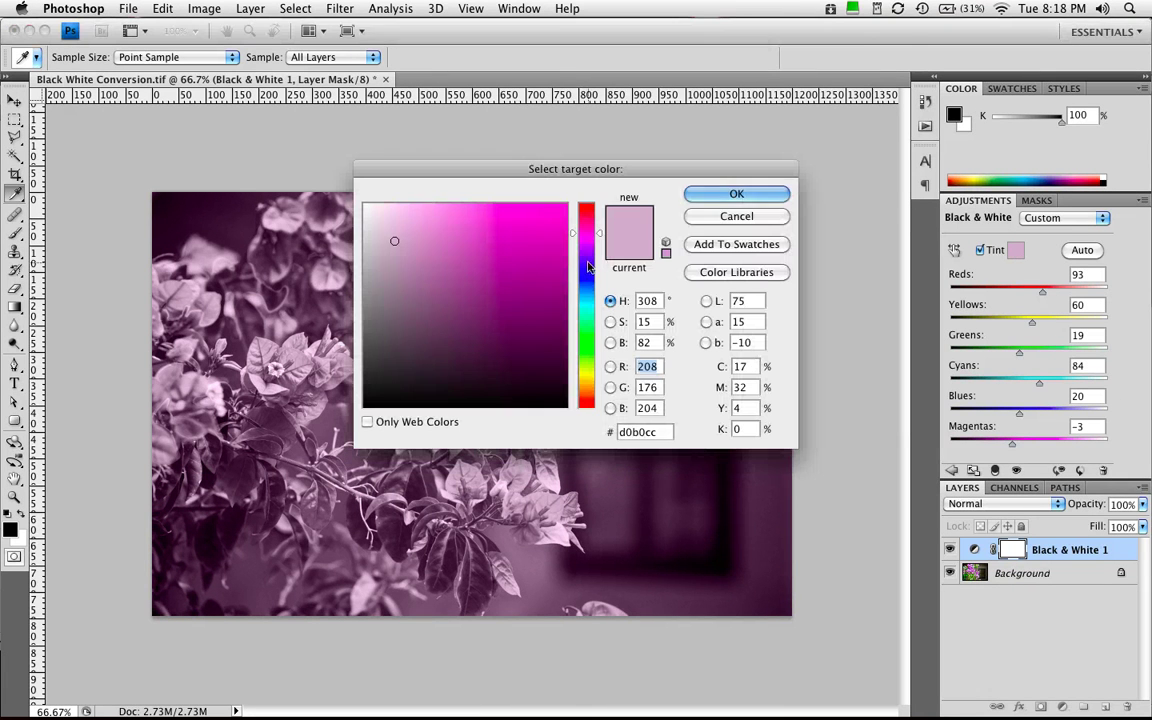
left_click(388, 216)
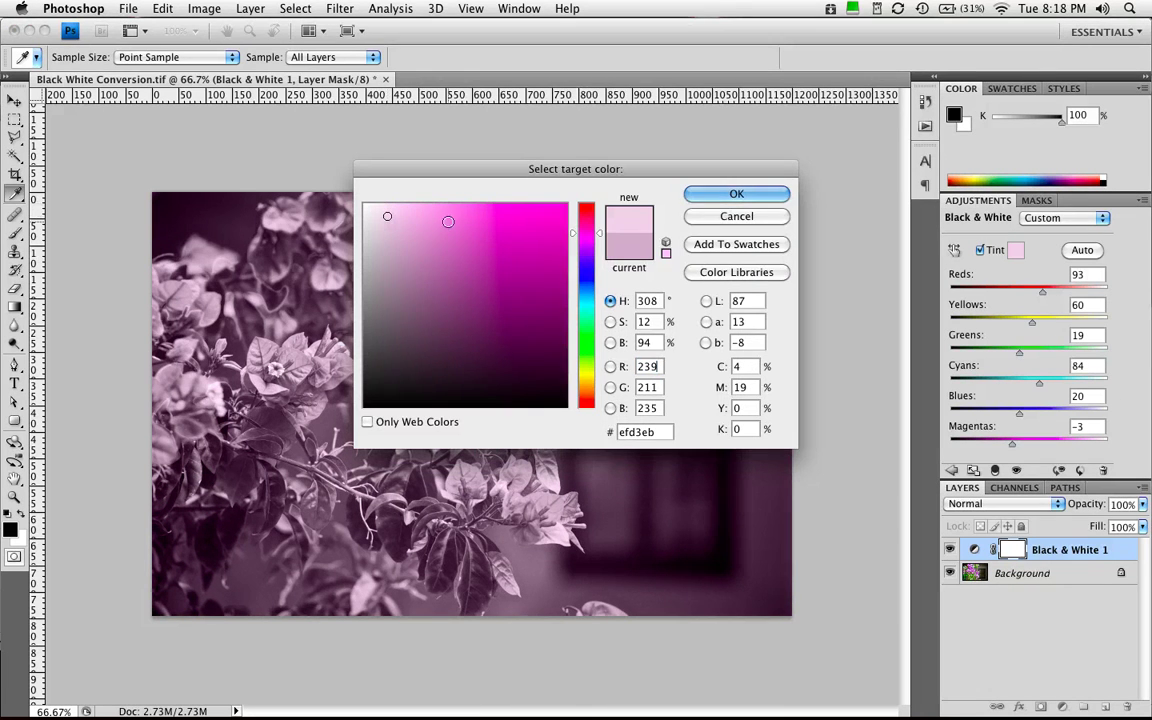
left_click(382, 210)
left_click(378, 206)
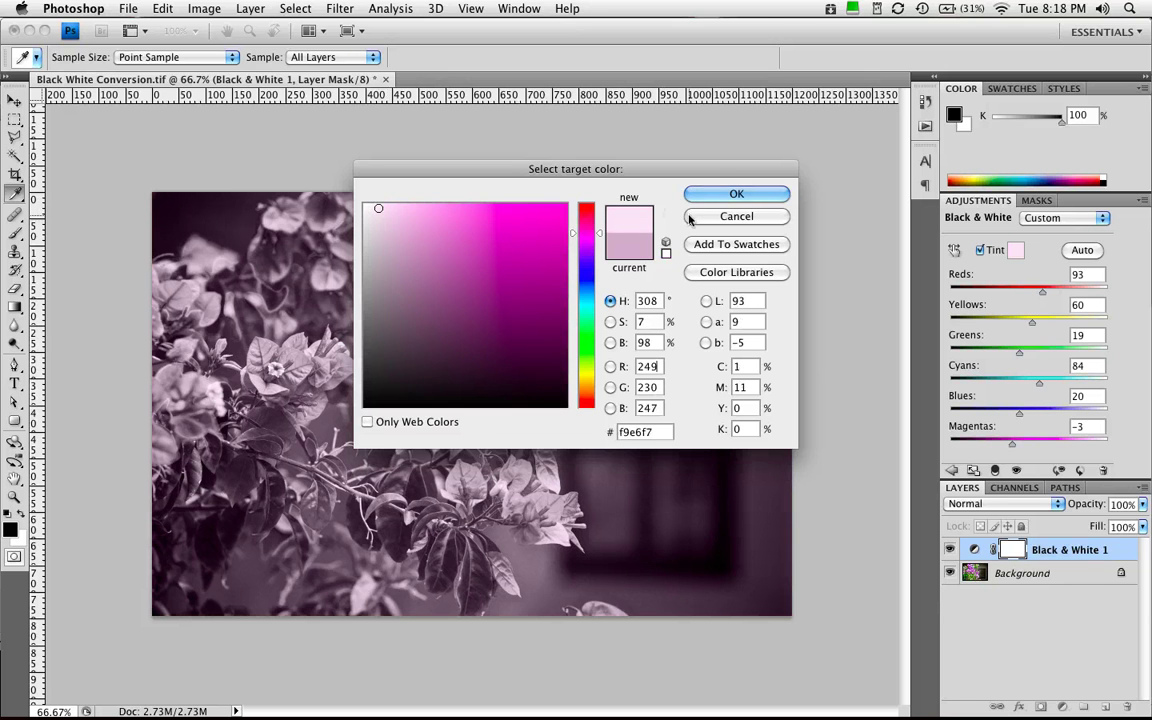
left_click(736, 193)
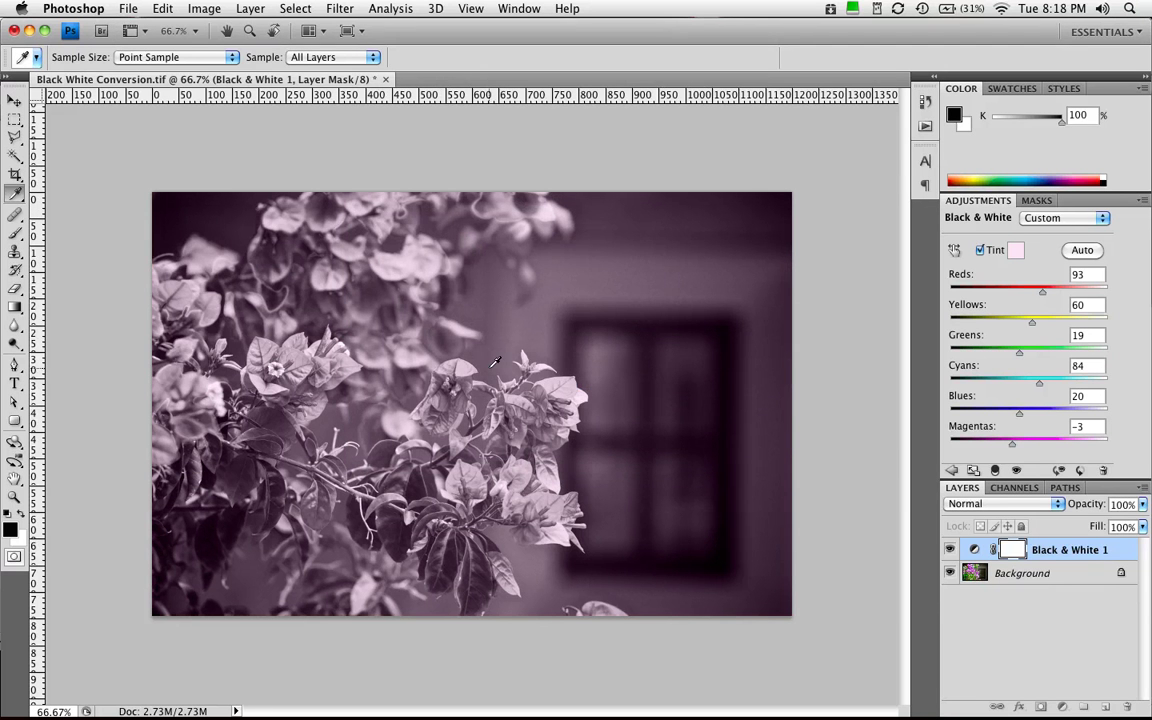
Compare with Tint off and on, then darken the leaves to Greens -19.
left_click(981, 250)
left_click(981, 250)
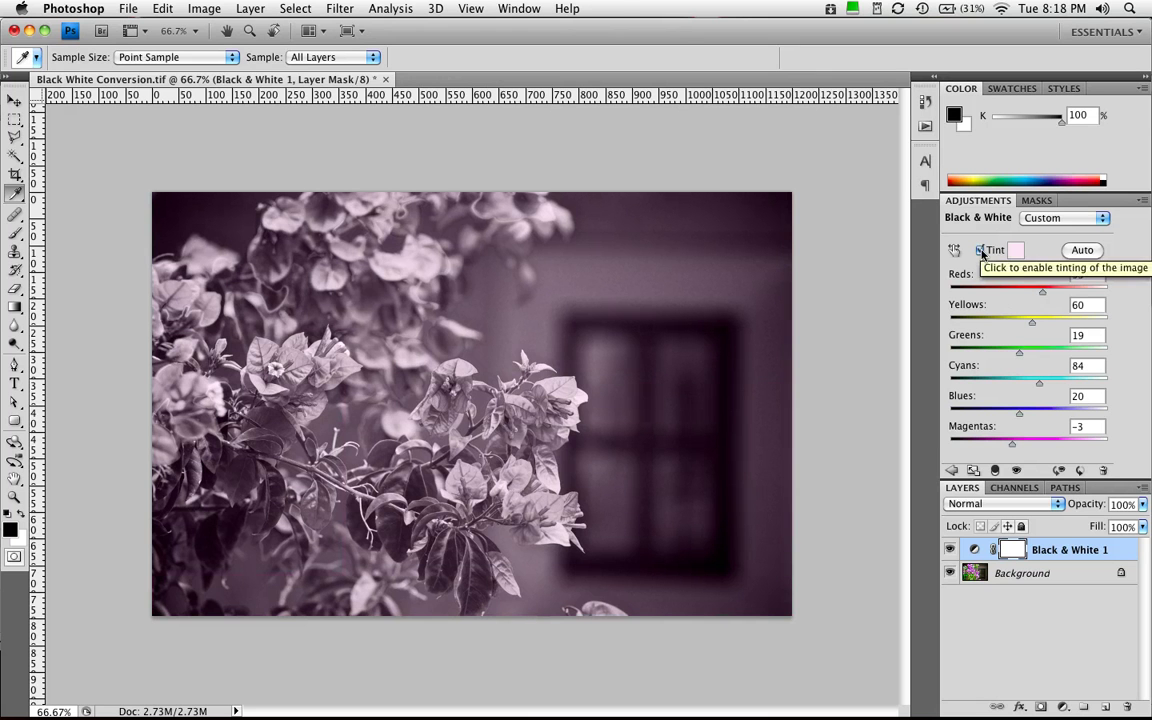
left_click(954, 250)
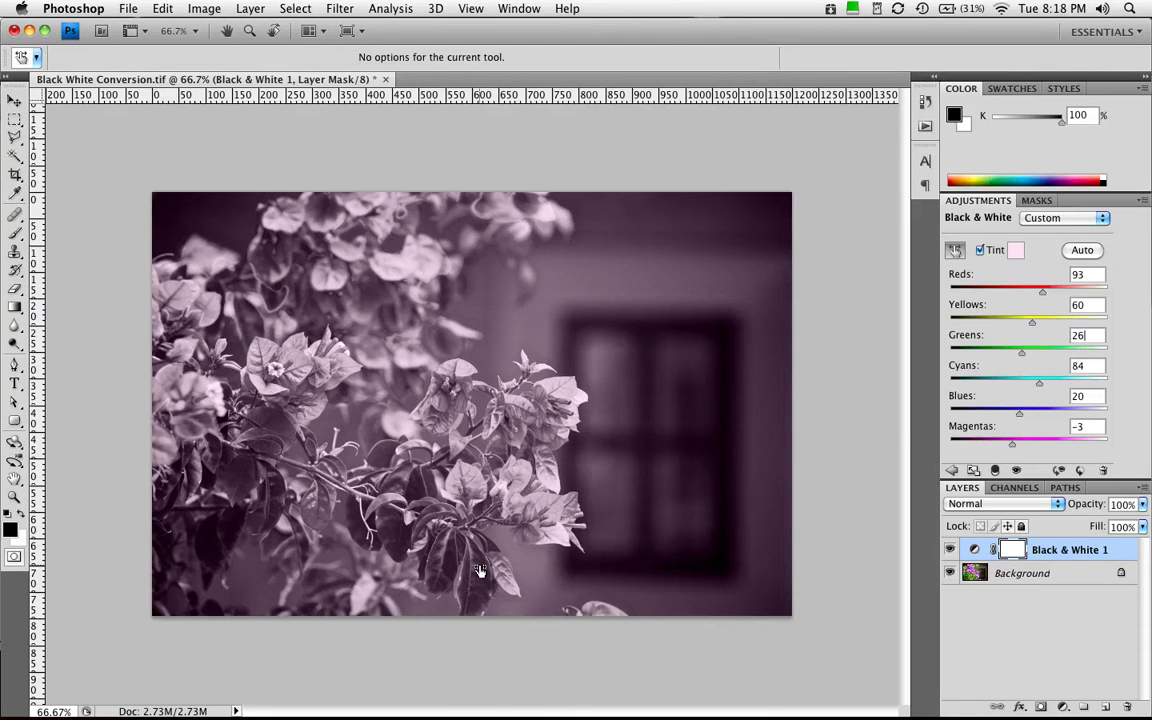
left_click_drag(435, 515, 400, 519)
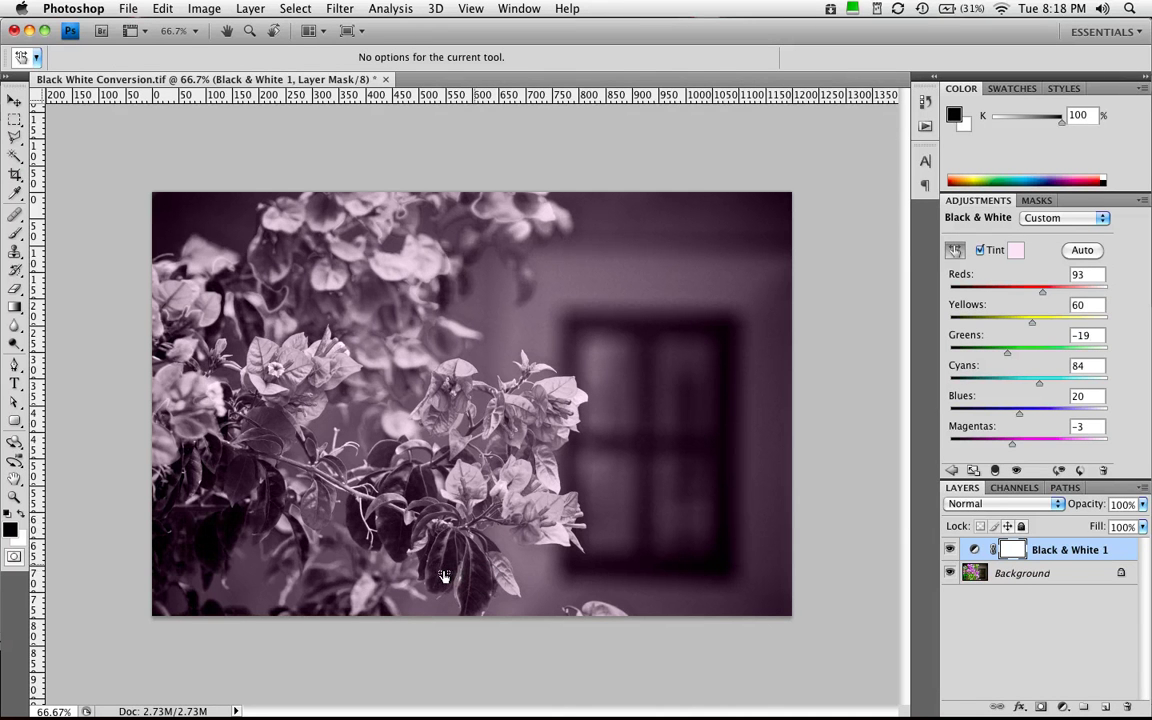